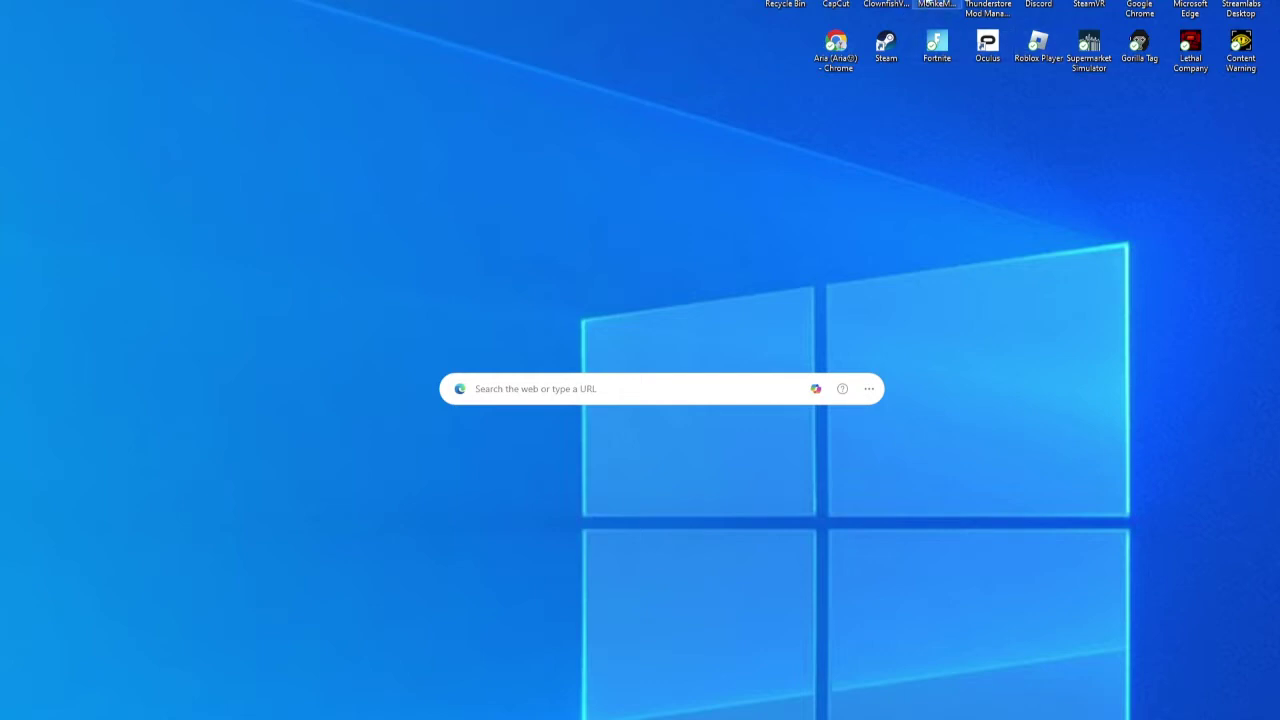
Step: Arrange the MonkeModManager, Steam, Gorilla Tag and SteamVR shortcuts in a separate row below the other desktop icons
drag(932, 6, 838, 152)
drag(886, 45, 888, 152)
drag(1089, 4, 987, 165)
drag(1137, 61, 960, 153)
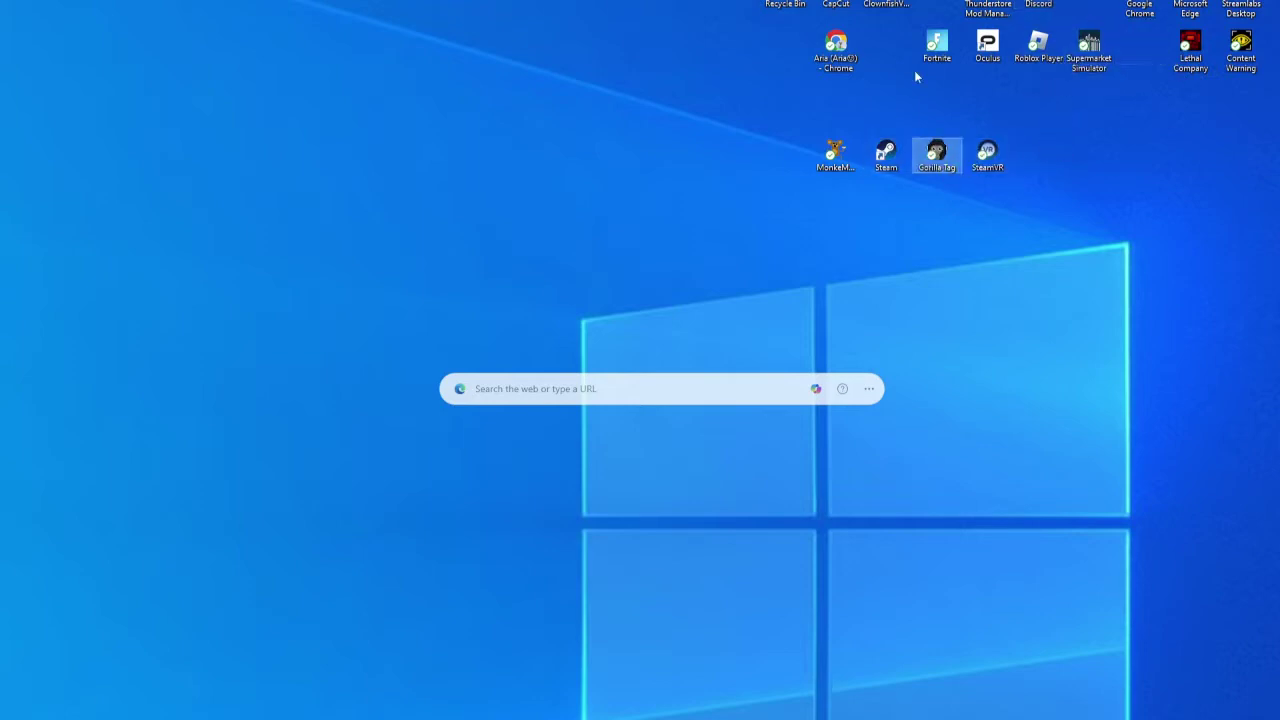
click(1046, 414)
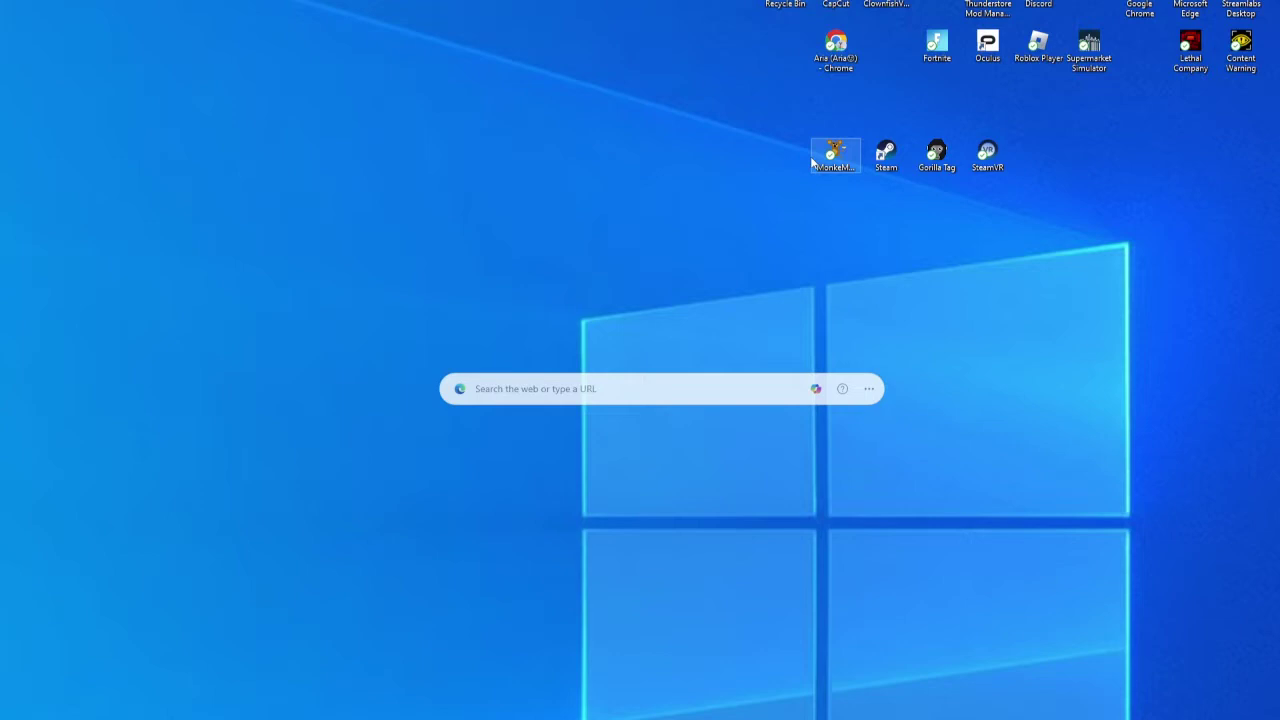
Step: Open Monke Mod Manager and tick the Bepinject, Computer Interface, Newtonsoft.JSON, TMPLoader and Utilla libraries
drag(843, 143, 743, 203)
double_click(744, 215)
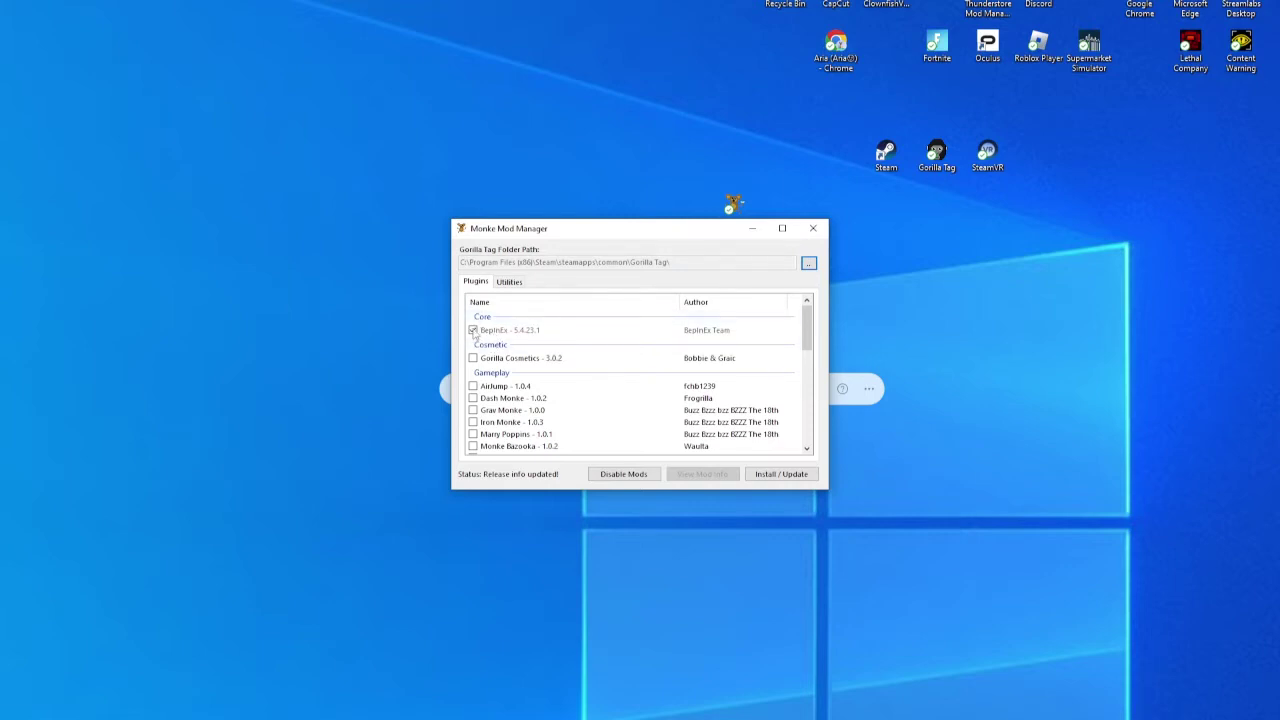
scroll(480, 336, down, 3)
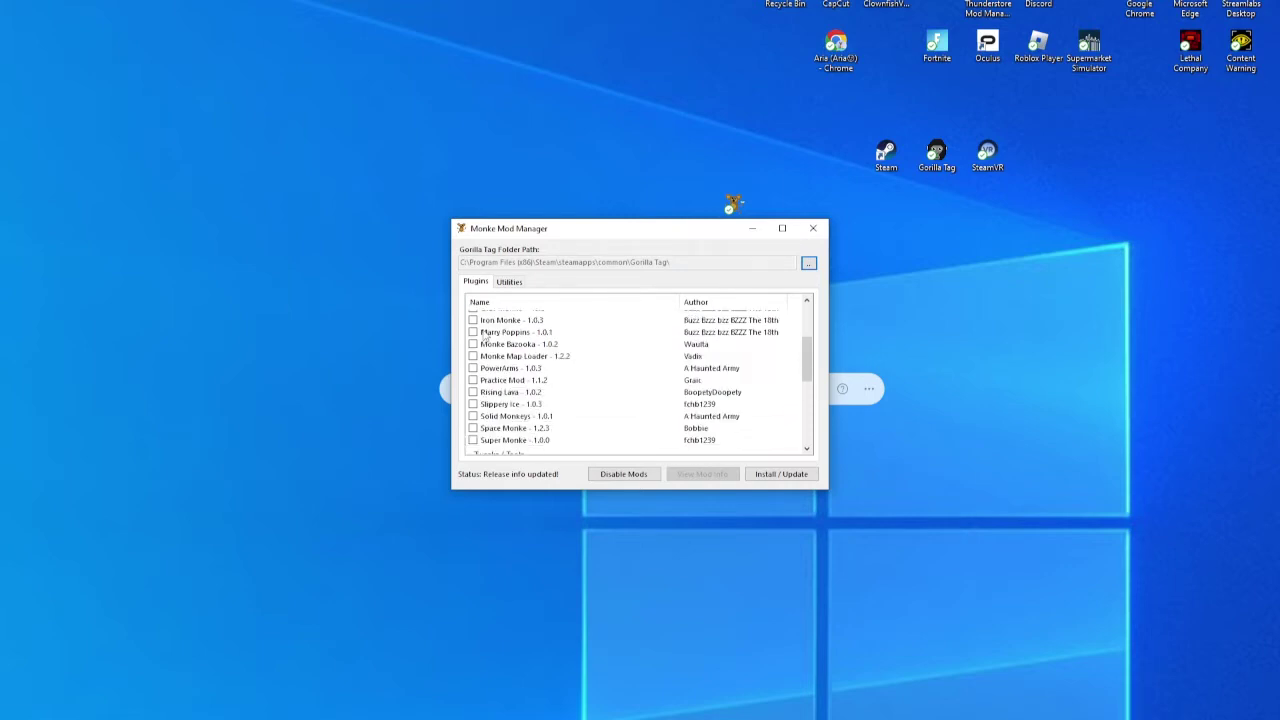
scroll(484, 335, down, 8)
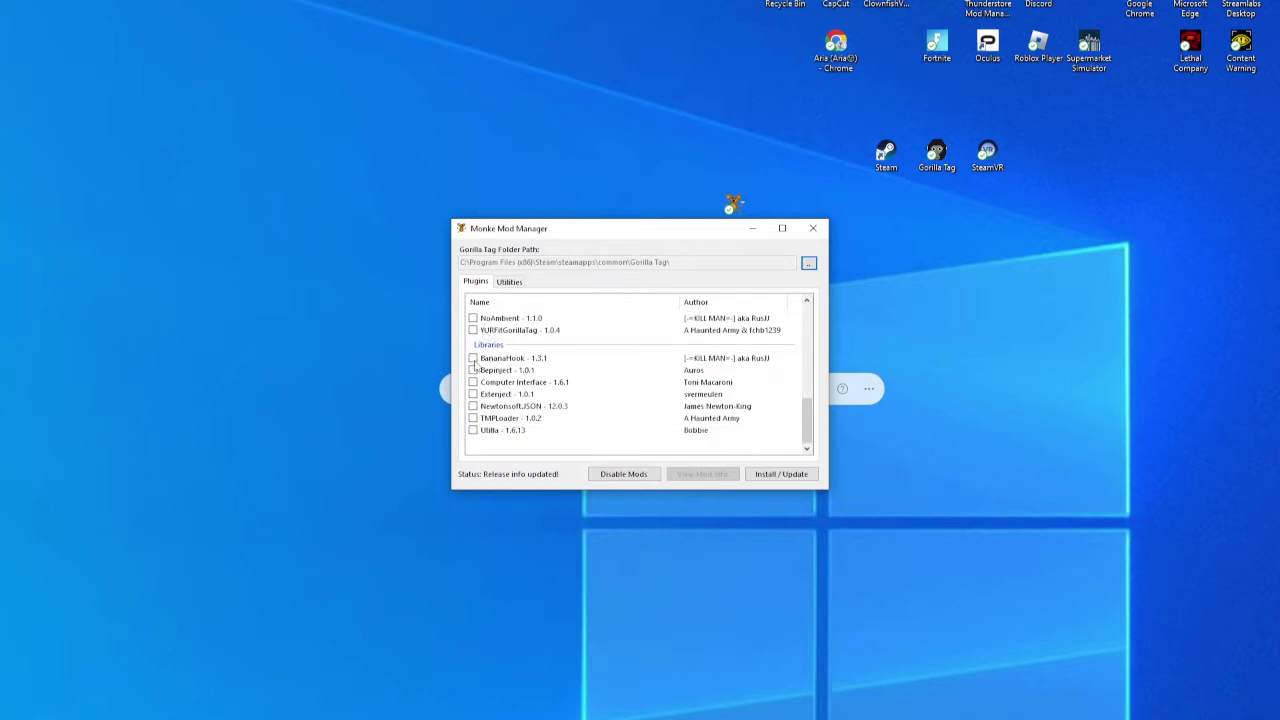
click(473, 370)
click(473, 382)
click(473, 406)
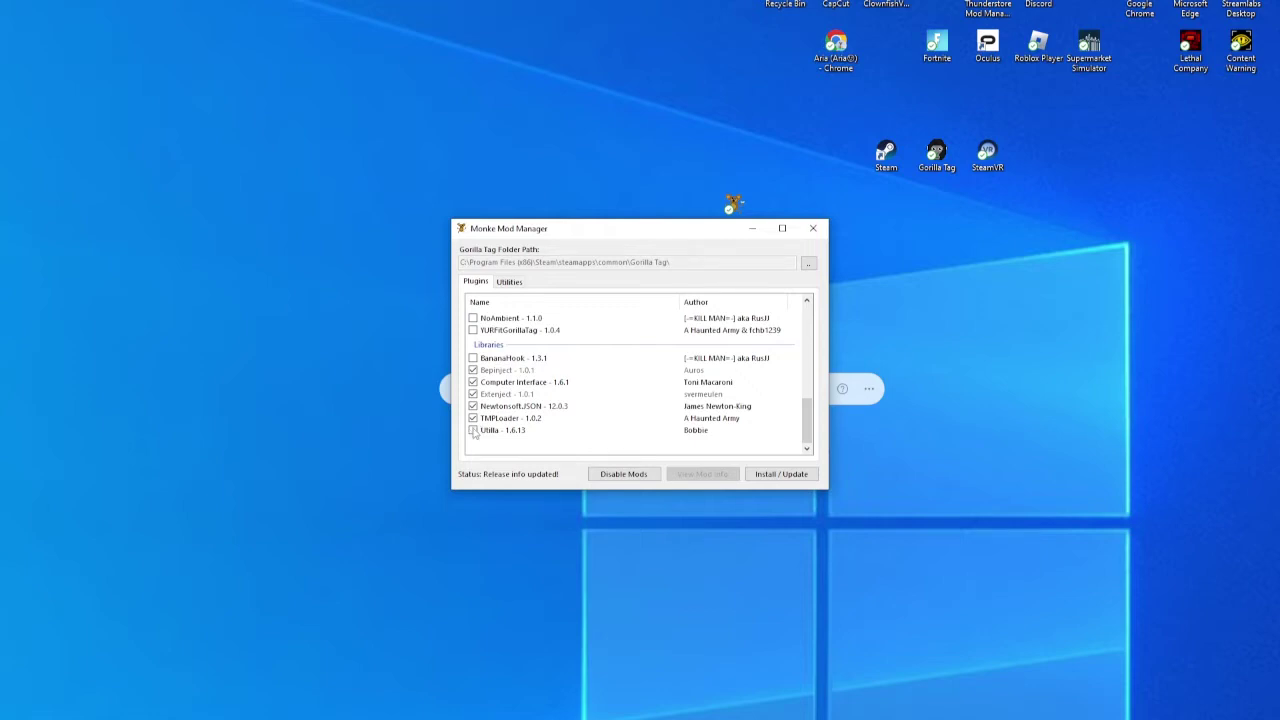
click(473, 430)
Step: Close Monke Mod Manager without installing and put its shortcut back above the Fortnite icon on the desktop
click(813, 228)
drag(745, 222, 950, 8)
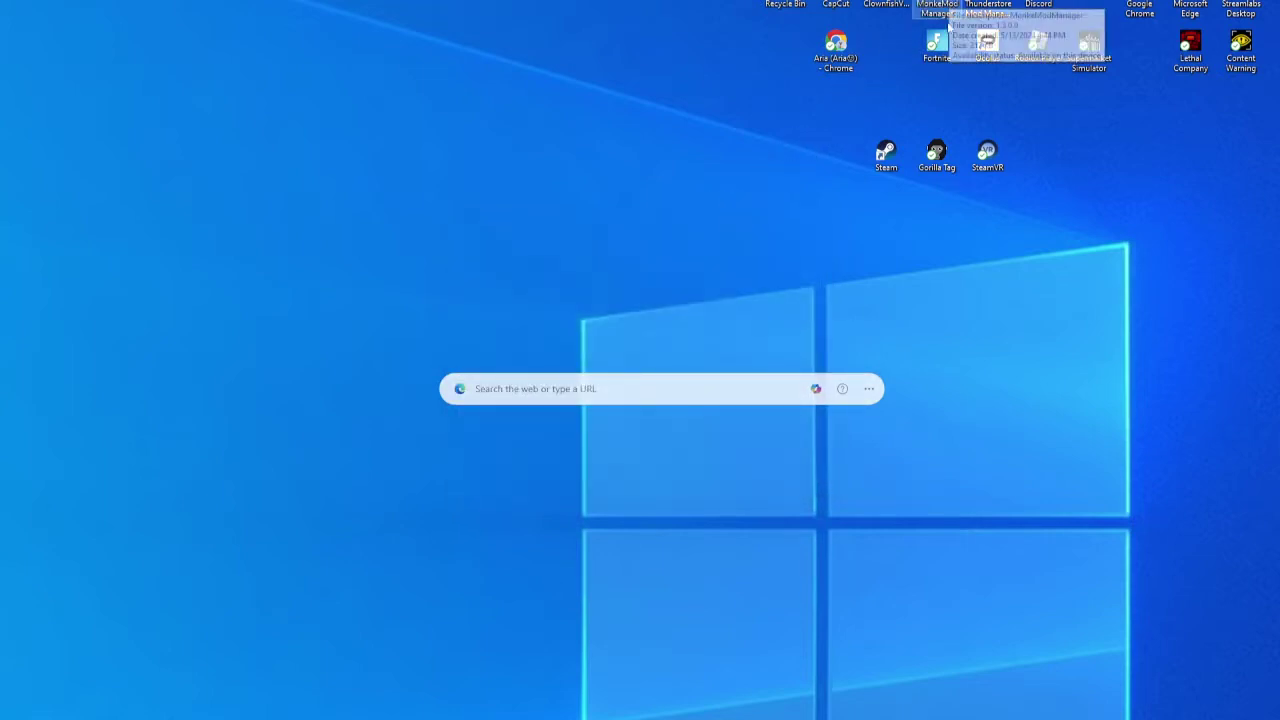
click(509, 183)
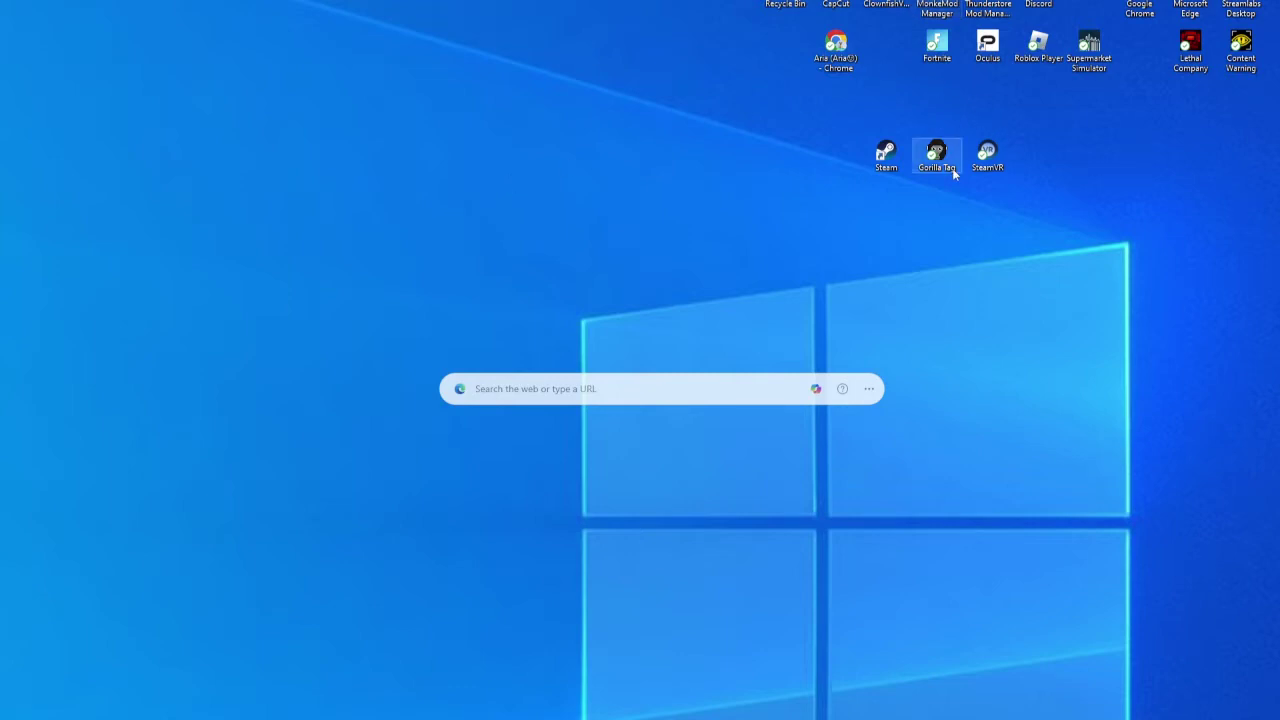
Step: Open Steam and browse Gorilla Tag's local files to view the game's installation folder, then minimize that folder window
drag(886, 156, 825, 169)
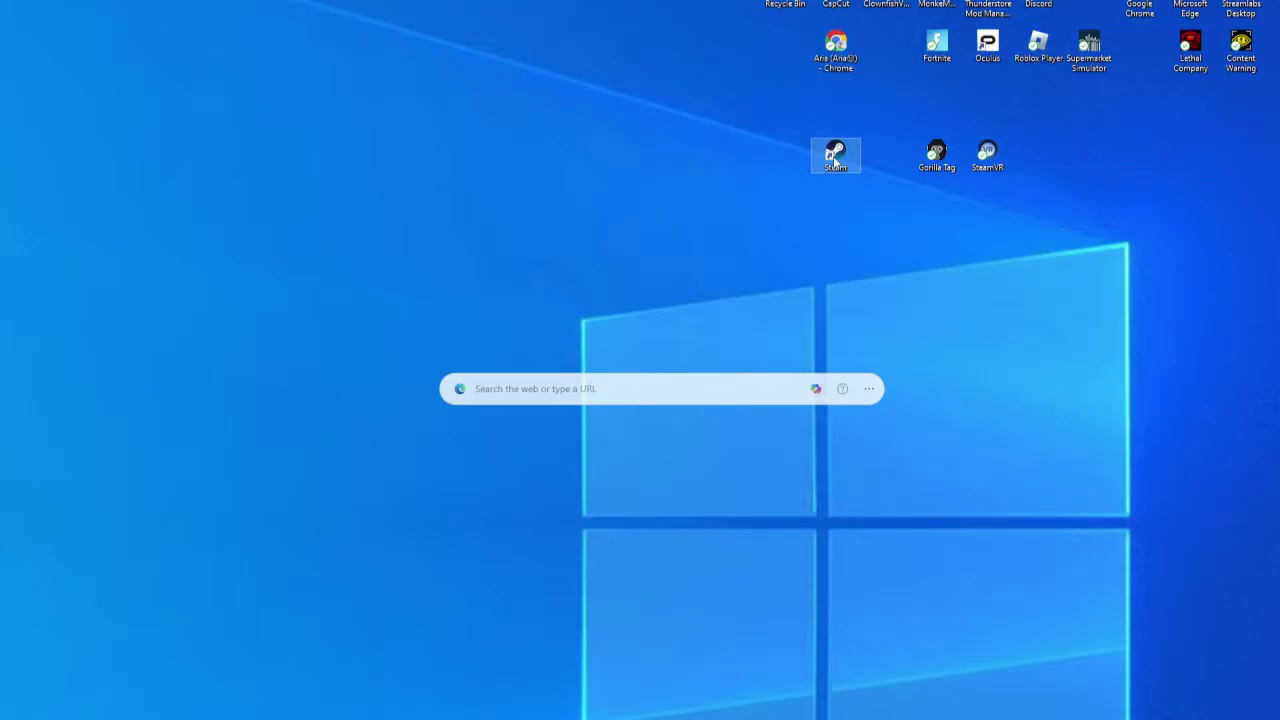
double_click(833, 156)
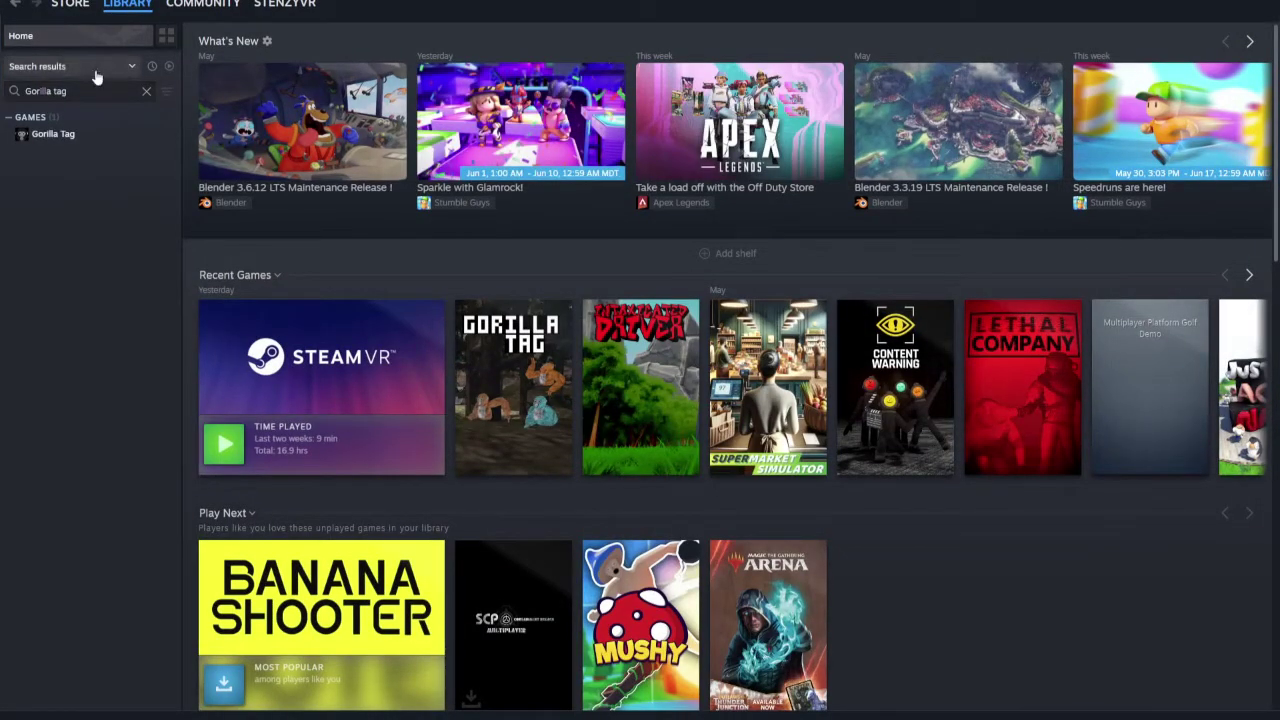
right_click(60, 137)
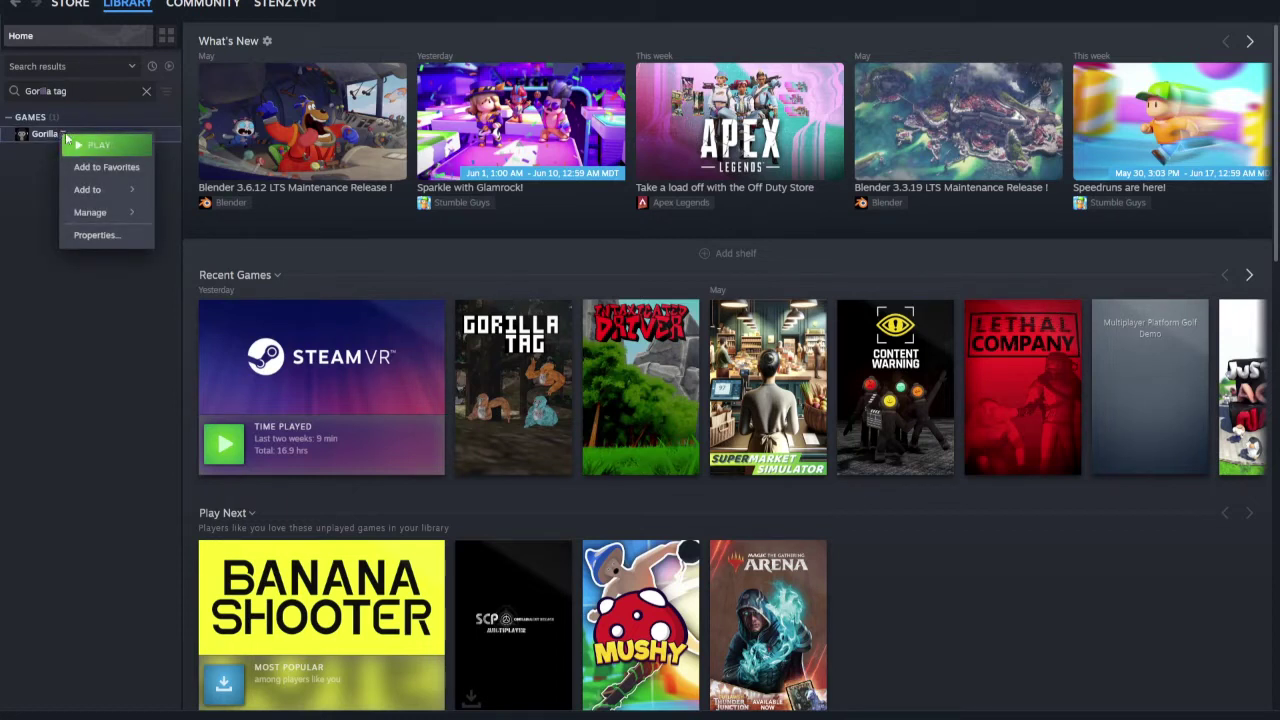
mouse_move(137, 218)
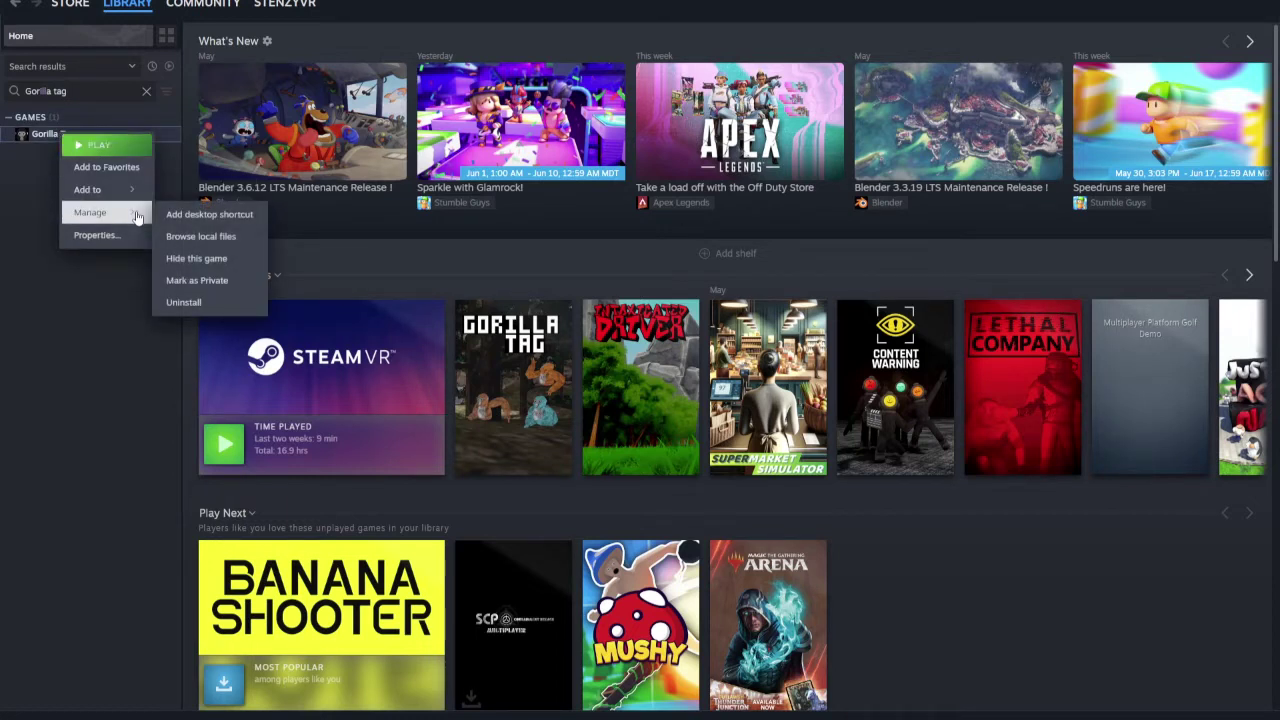
click(186, 238)
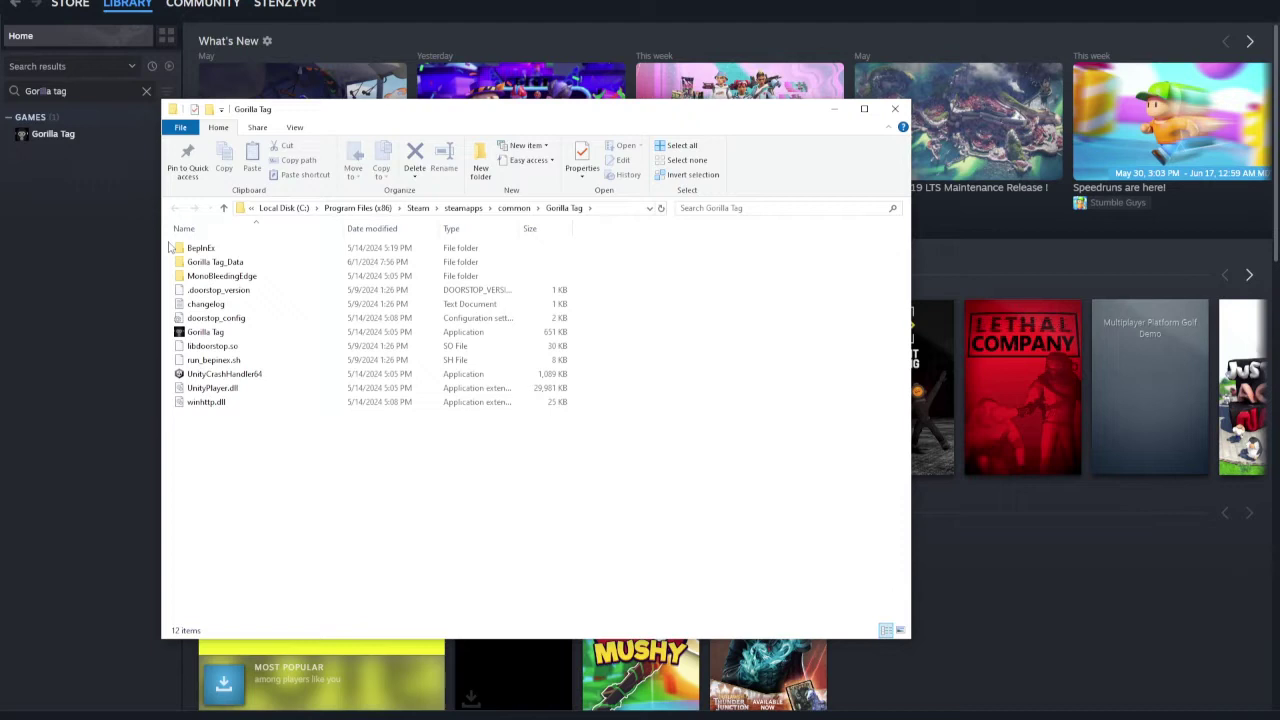
mouse_move(170, 247)
mouse_down()
mouse_move(255, 315)
mouse_move(290, 418)
mouse_move(324, 414)
mouse_move(250, 315)
mouse_move(193, 255)
mouse_move(170, 250)
mouse_up()
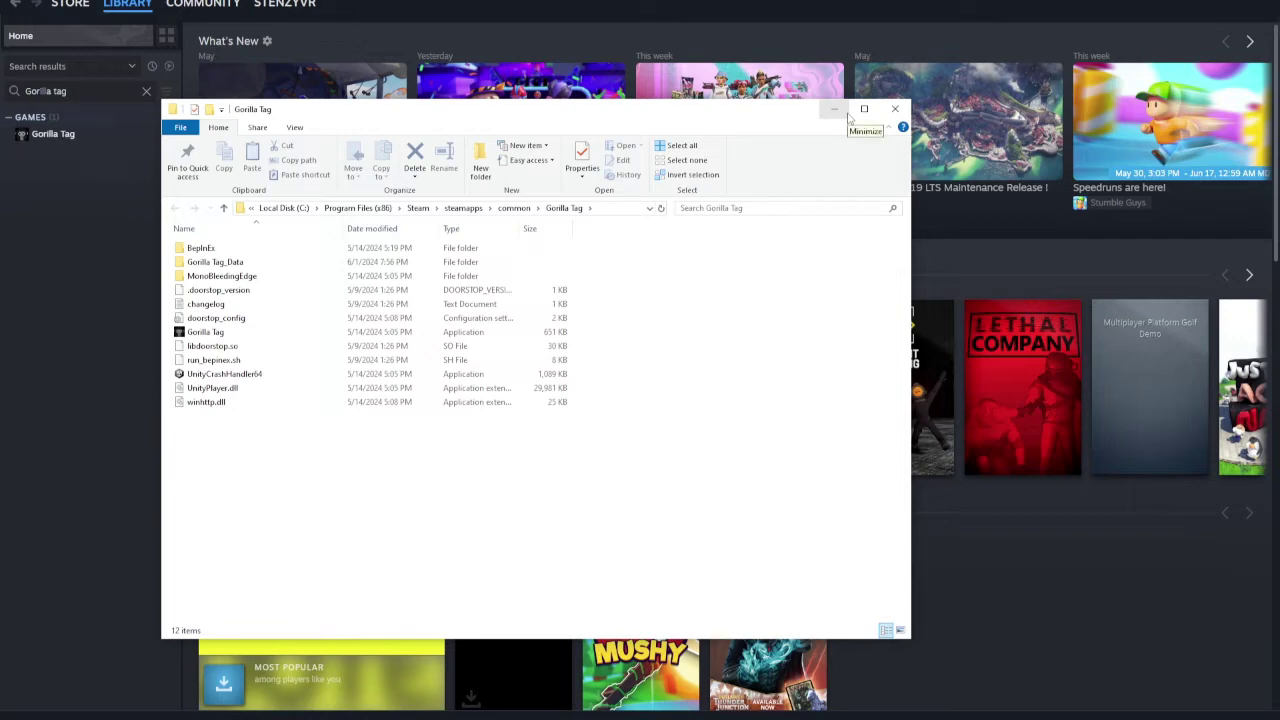
click(847, 116)
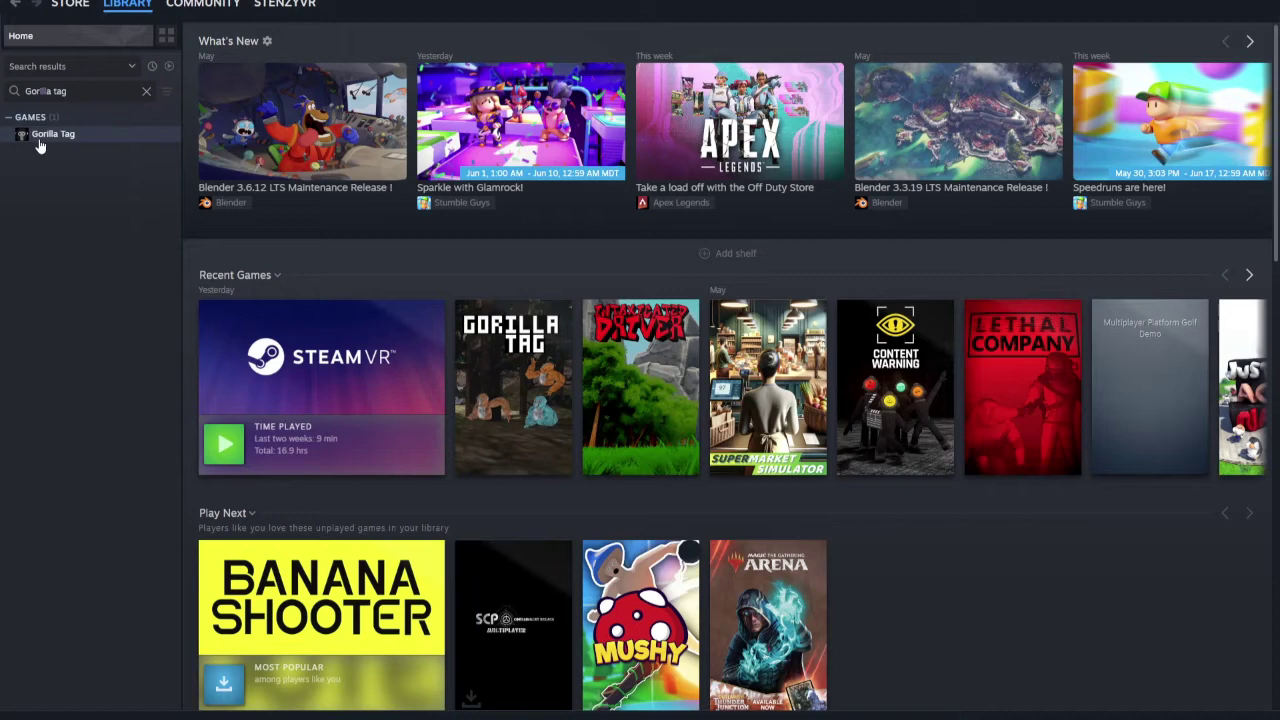
right_click(339, 719)
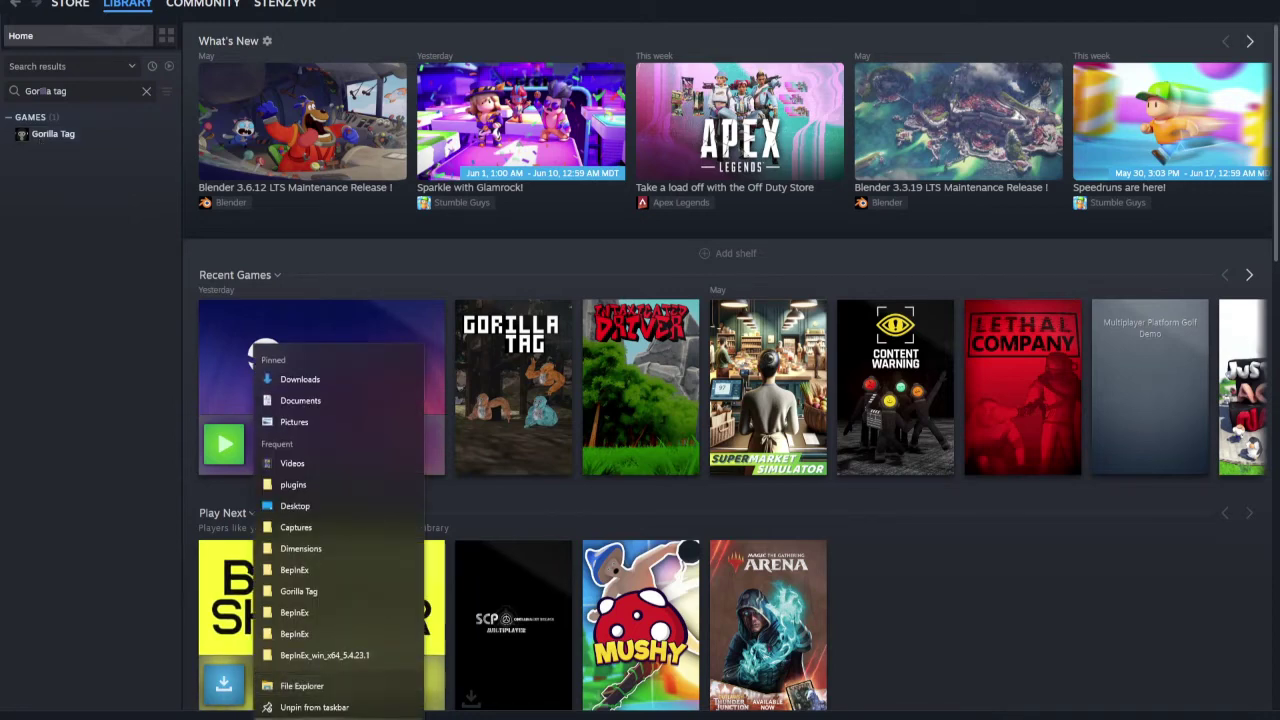
click(146, 327)
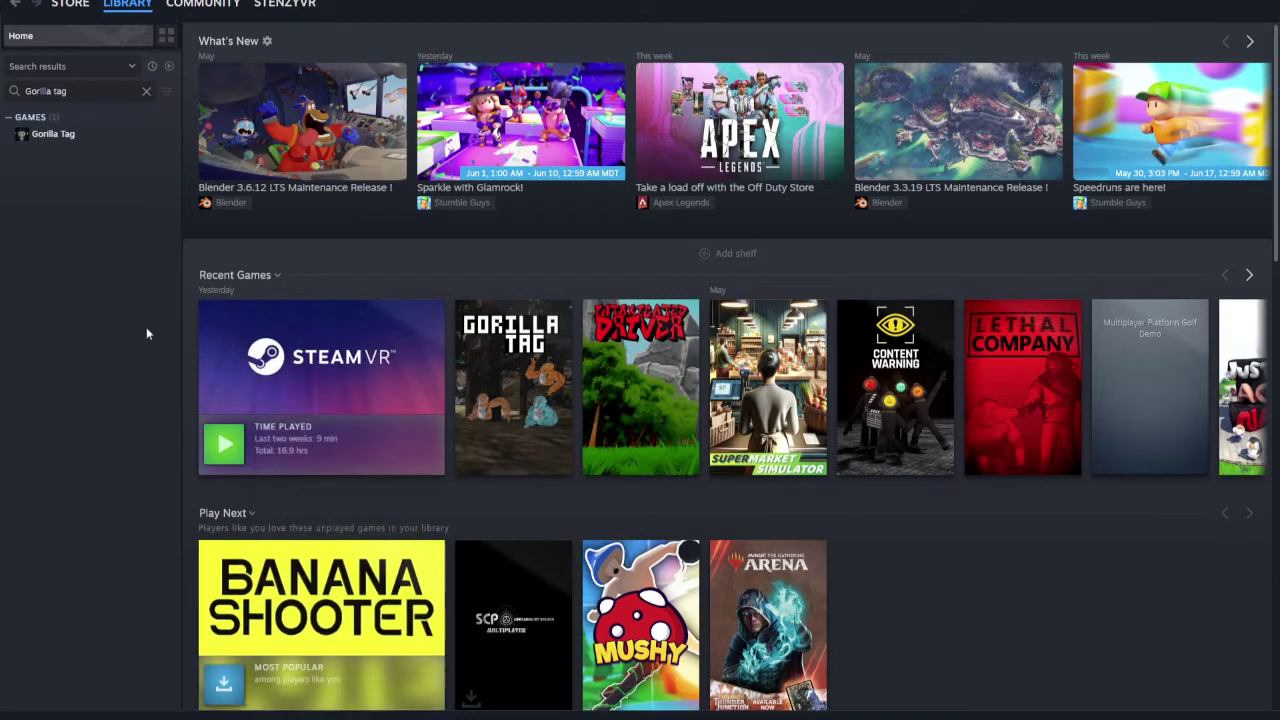
right_click(75, 140)
mouse_move(120, 215)
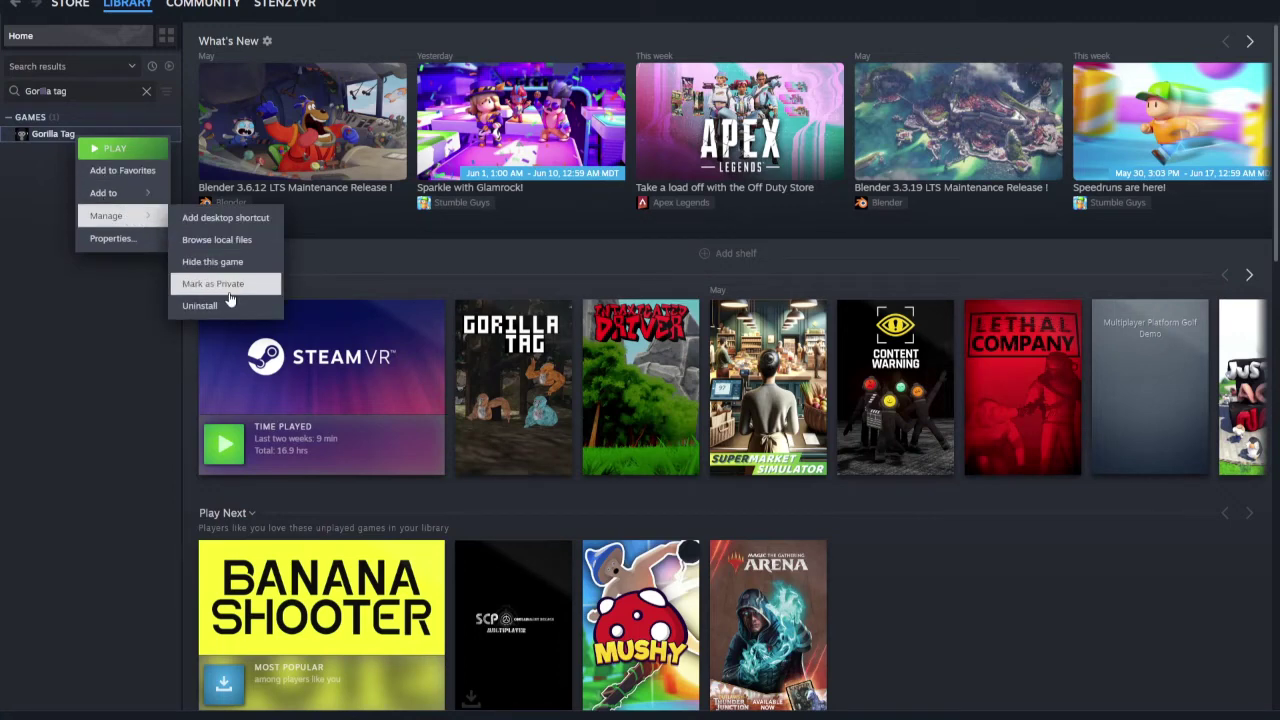
click(38, 350)
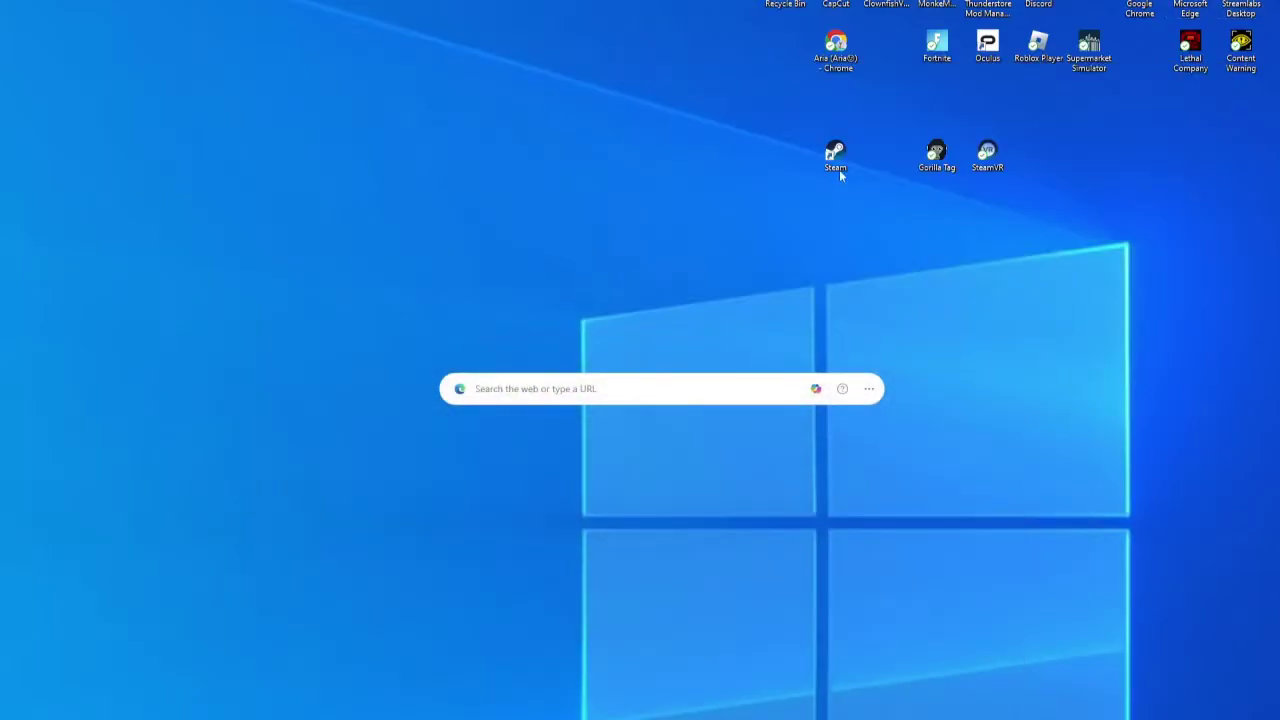
Step: Move the Steam shortcut on the desktop well away from the Gorilla Tag and SteamVR shortcuts
drag(839, 165, 647, 163)
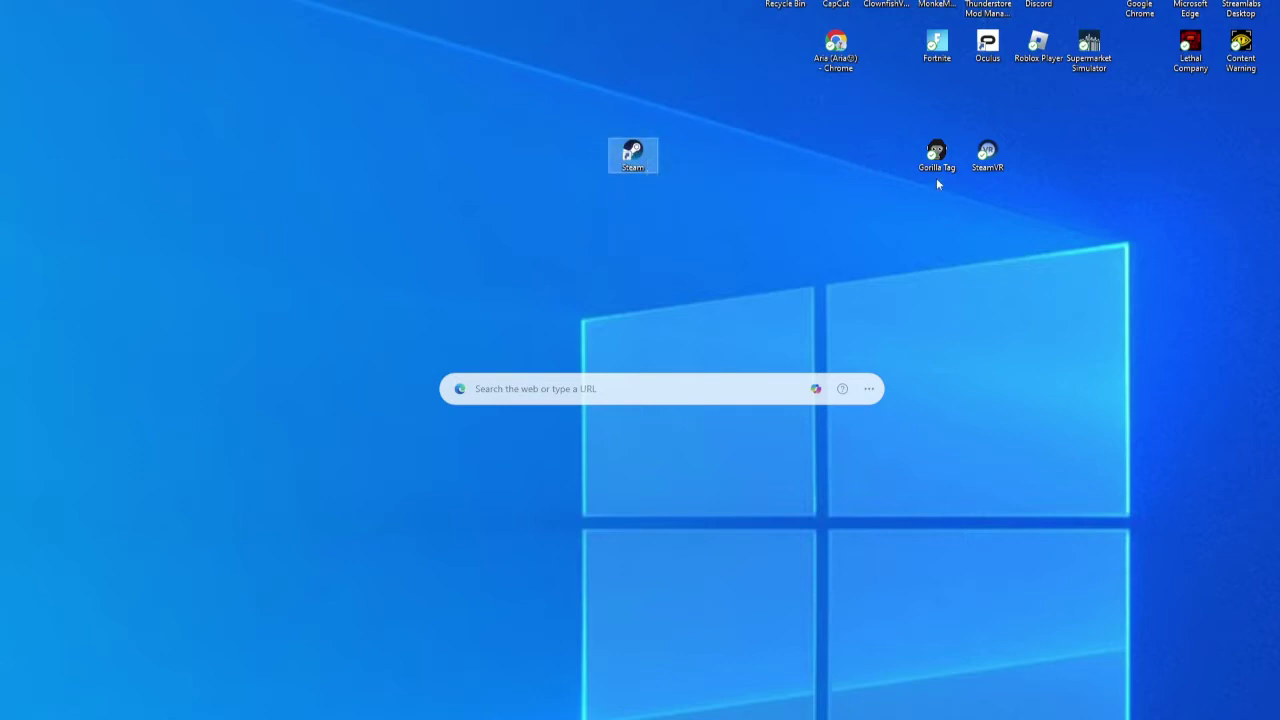
drag(915, 84, 1112, 30)
click(891, 165)
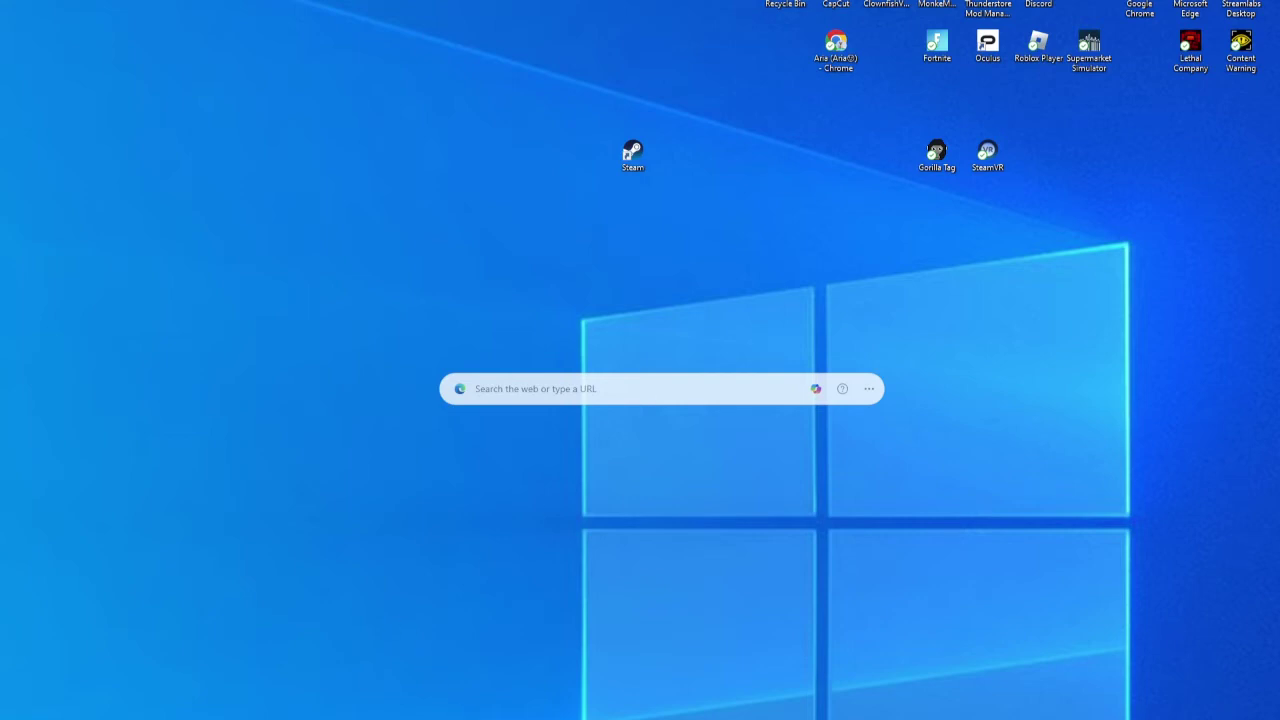
Step: Switch to the browser and download BepInEx_win_x64_5.4.23.1.zip from the BepInEx releases page on GitHub
click(598, 680)
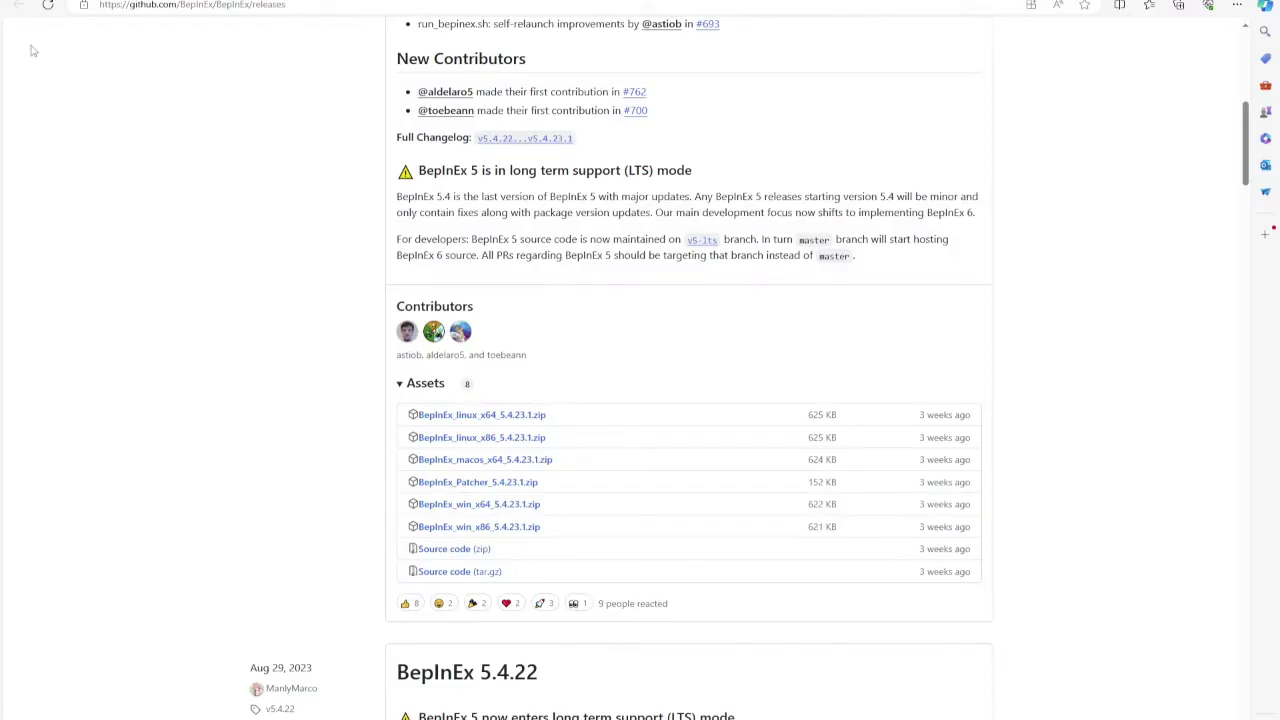
scroll(32, 50, up, 6)
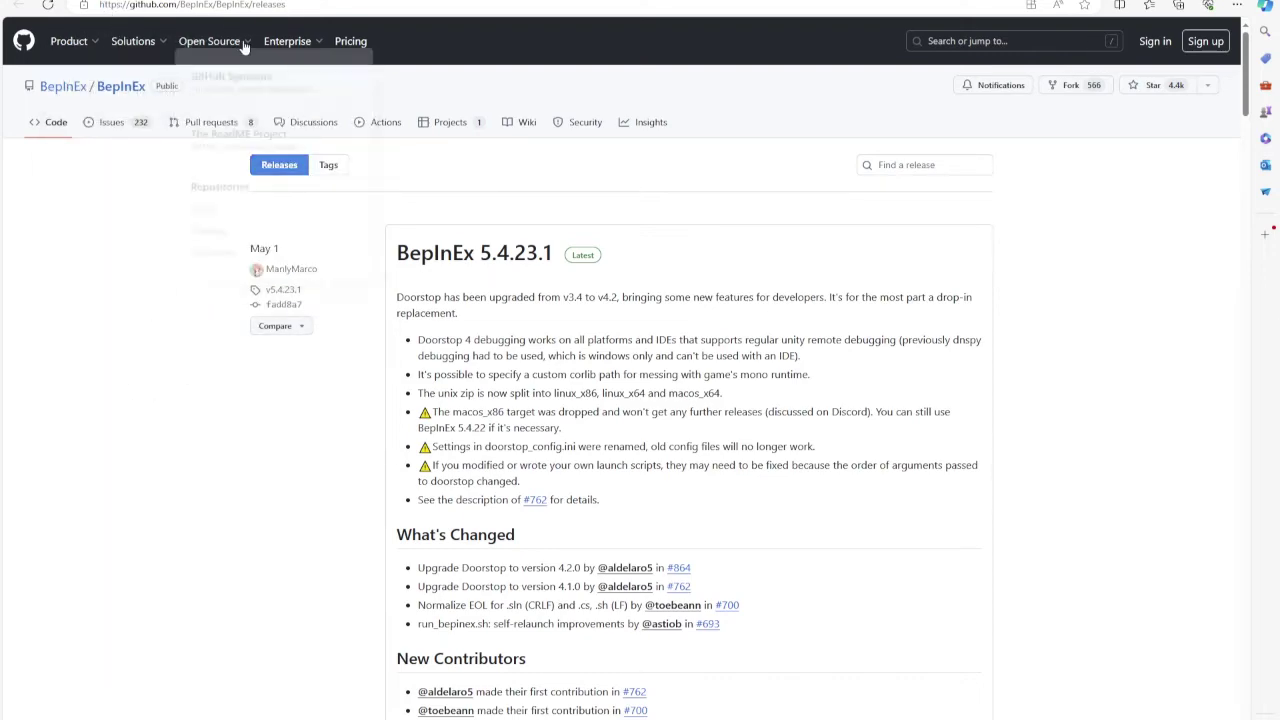
scroll(566, 298, down, 3)
scroll(566, 298, up, 3)
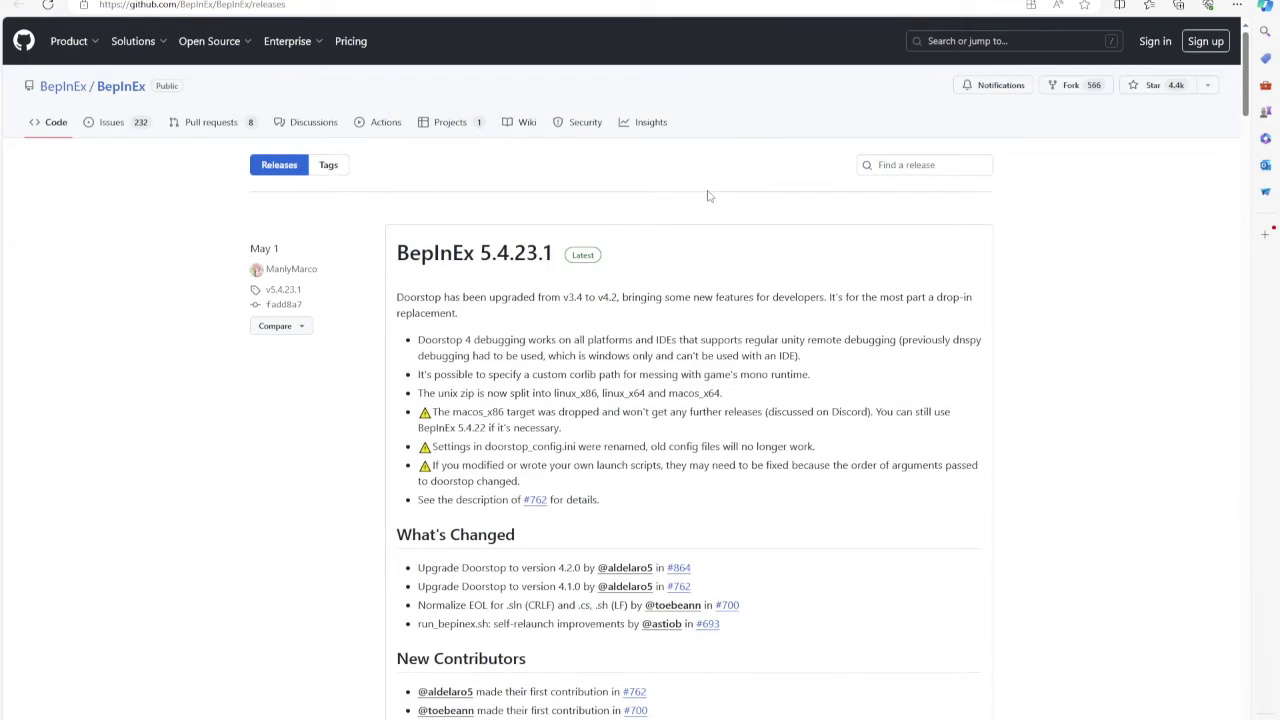
scroll(566, 298, down, 4)
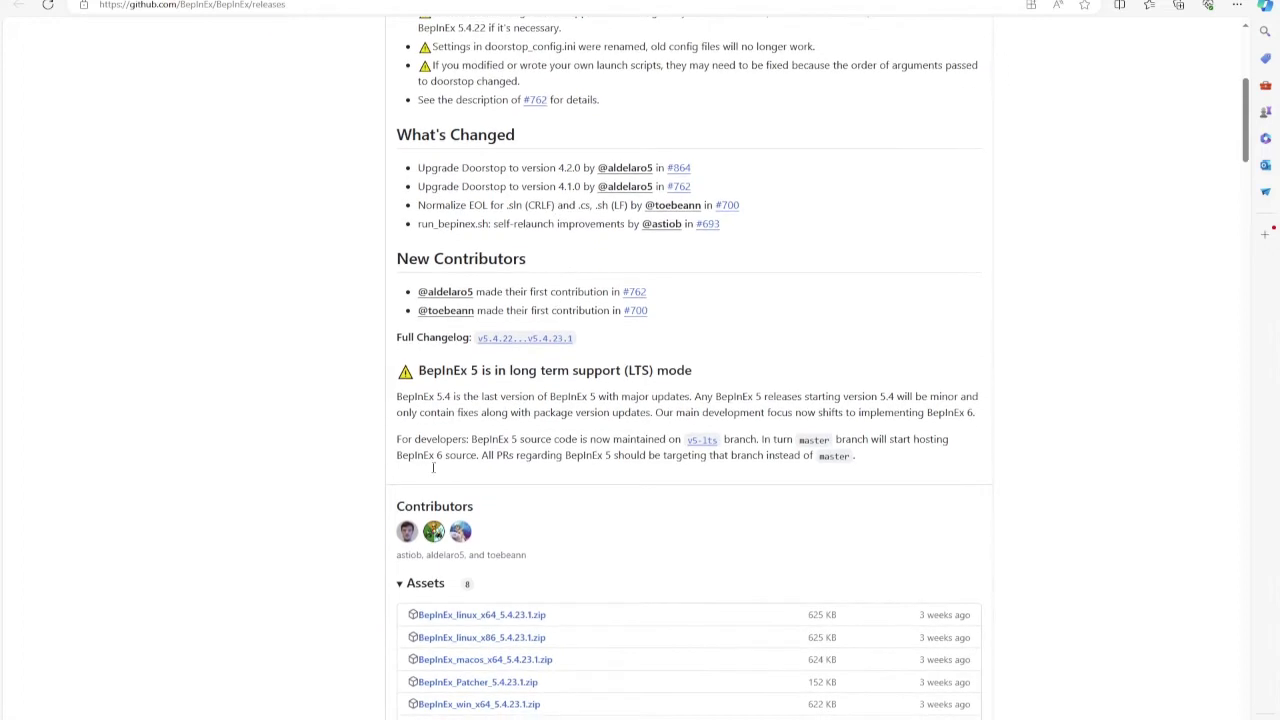
scroll(440, 590, down, 1)
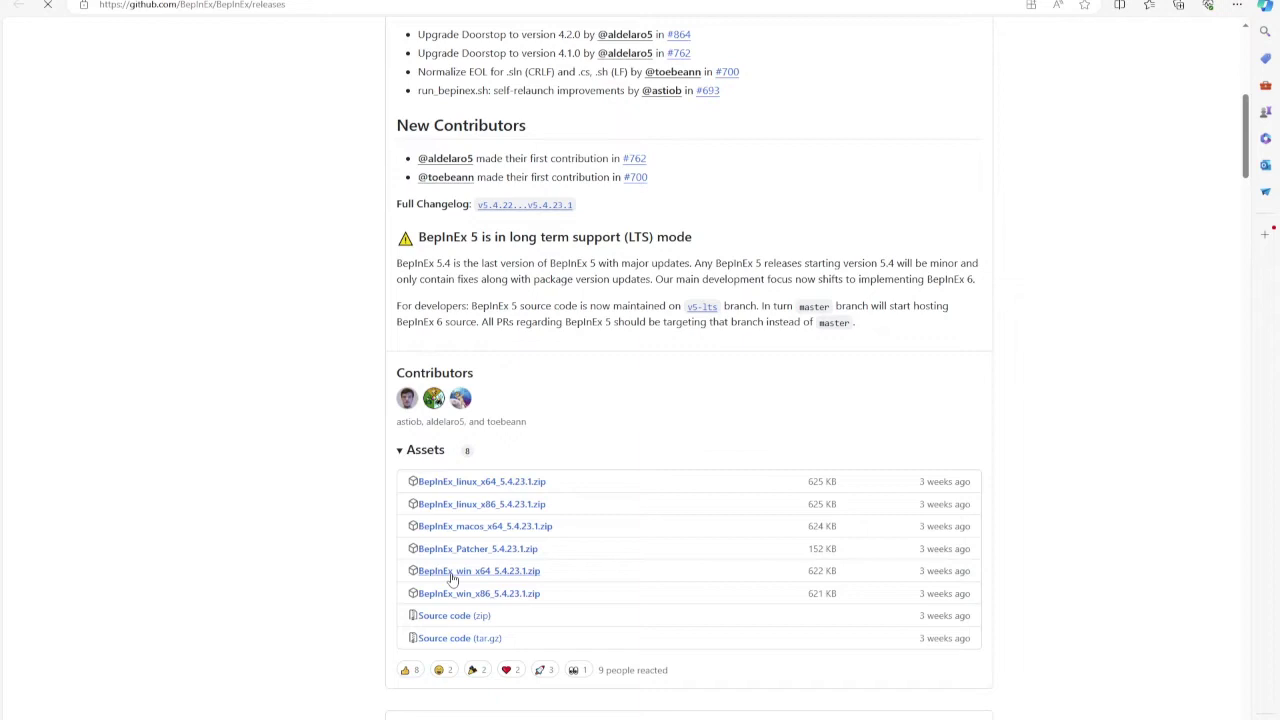
click(452, 572)
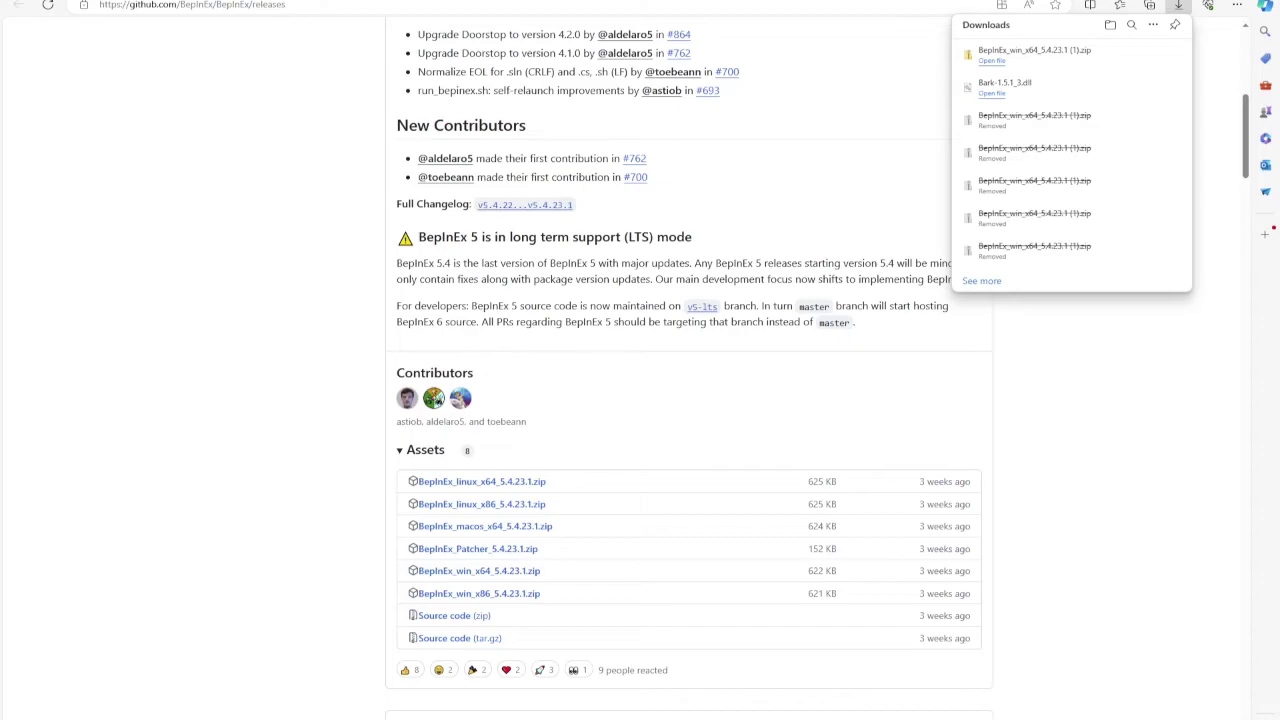
Step: Move the downloaded BepInEx_win_x64_5.4.23.1 (1) archive from the Downloads folder to the desktop using File Explorer
key(super+d)
key(super)
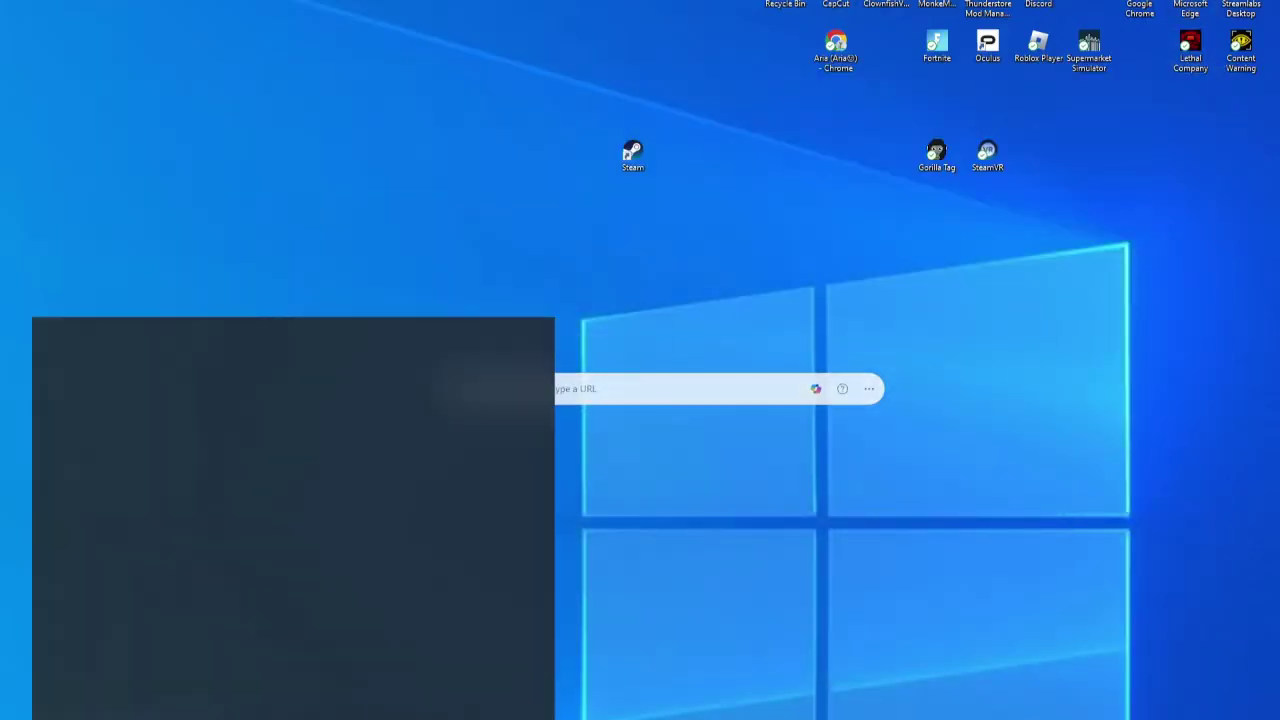
text(file)
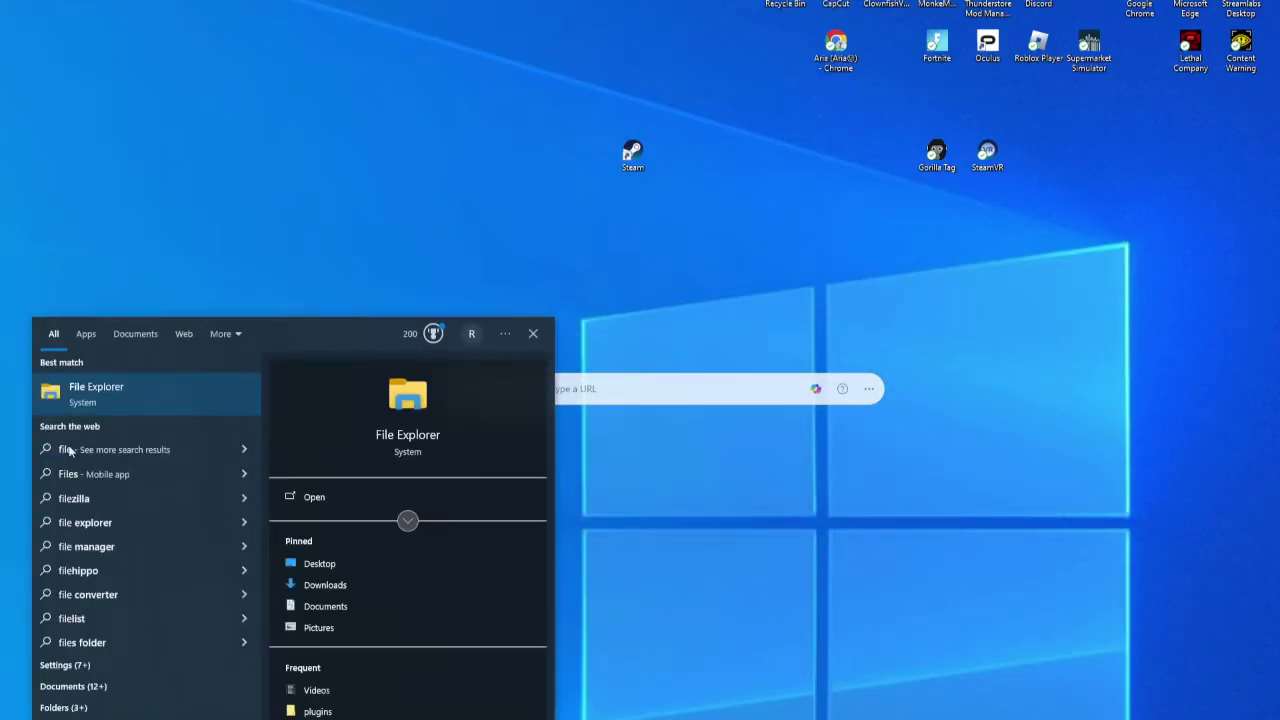
click(100, 395)
click(370, 273)
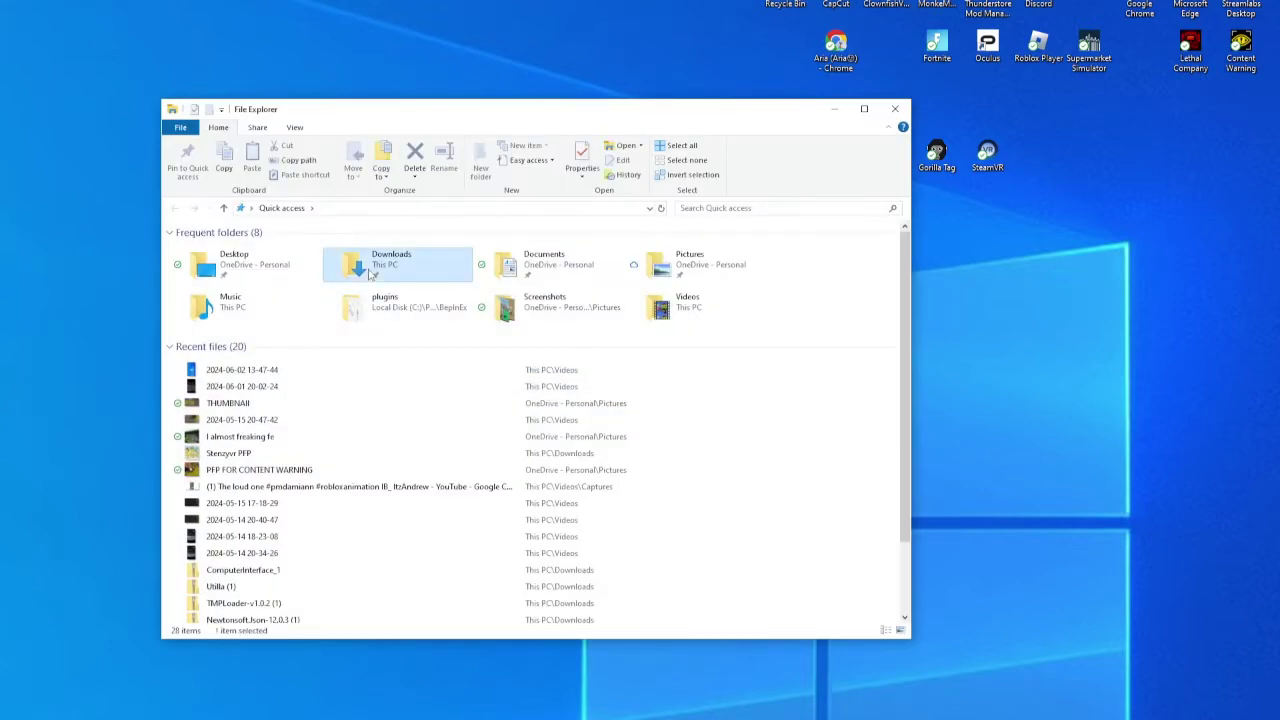
double_click(370, 273)
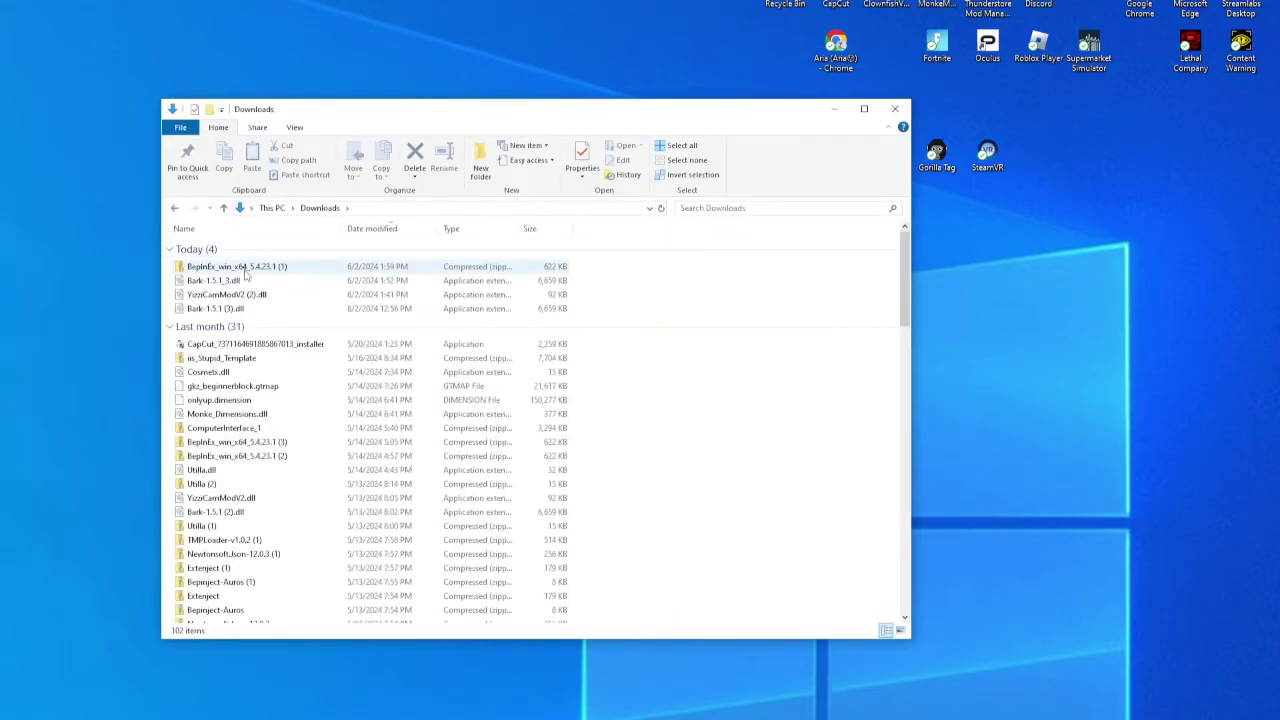
drag(246, 267, 537, 272)
click(830, 109)
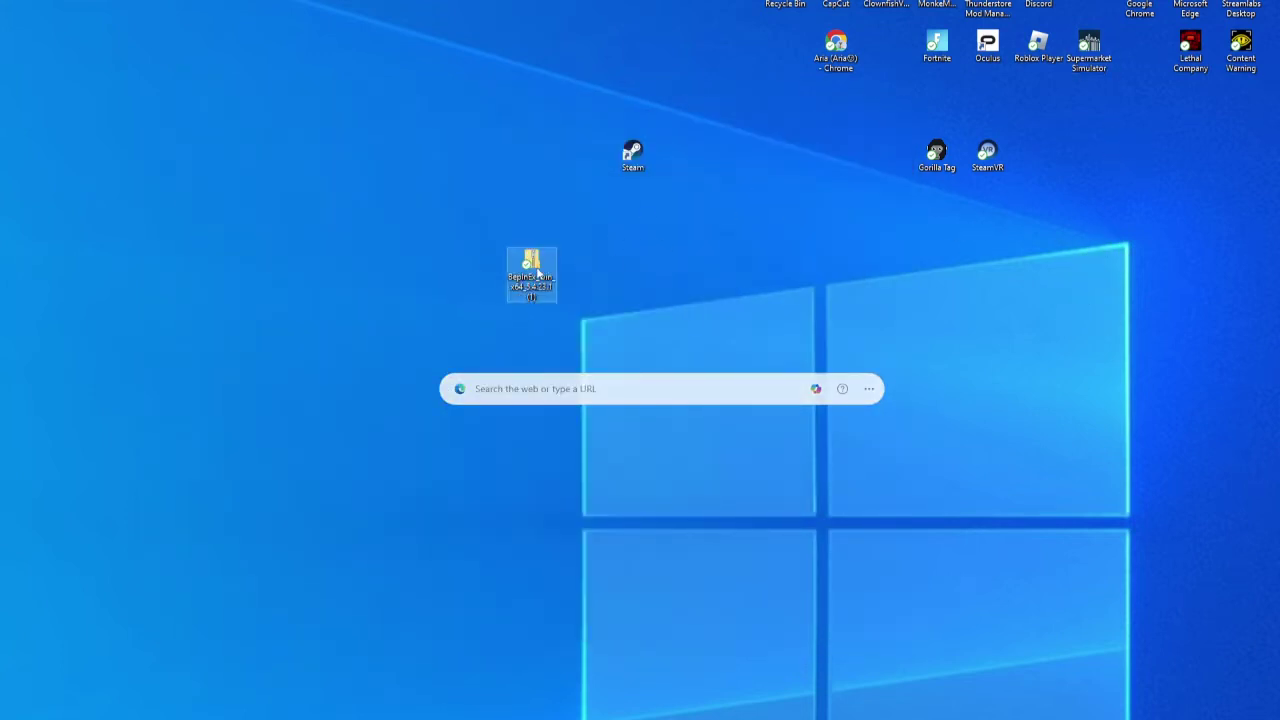
Step: Extract the BepInEx_win_x64_5.4.23.1 (1) archive into a folder on the desktop
right_click(537, 272)
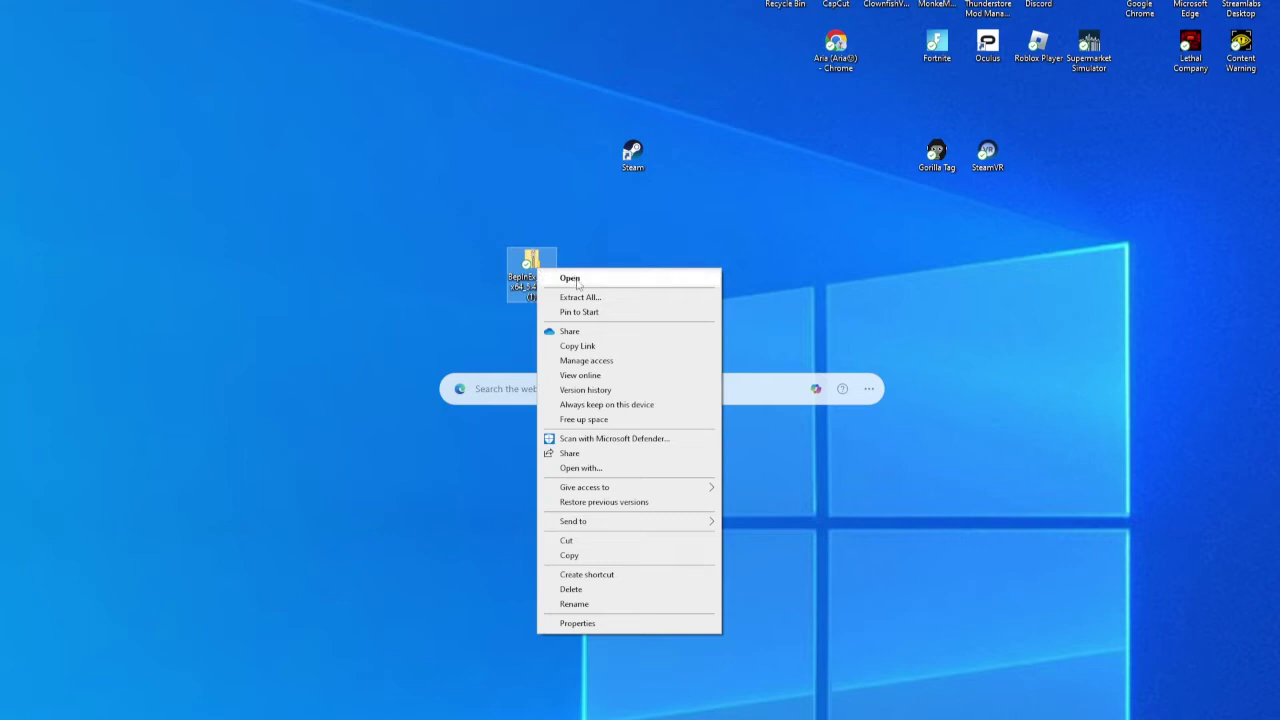
click(573, 298)
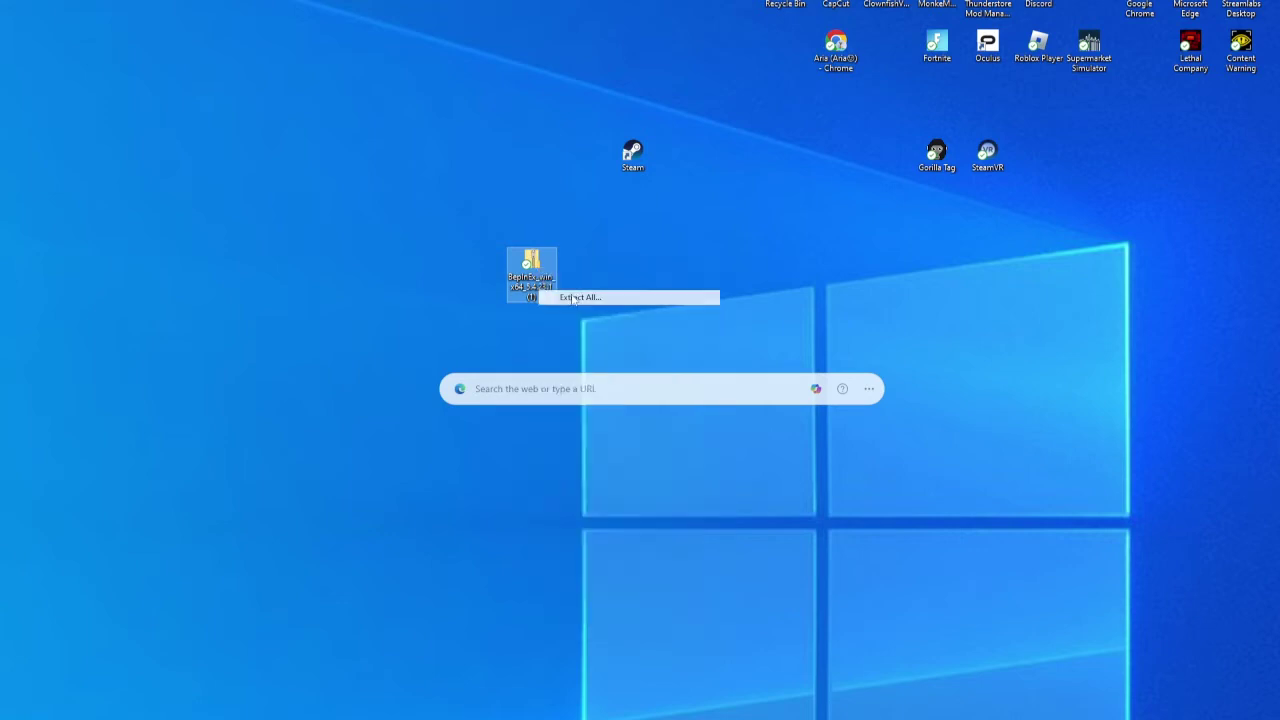
click(756, 494)
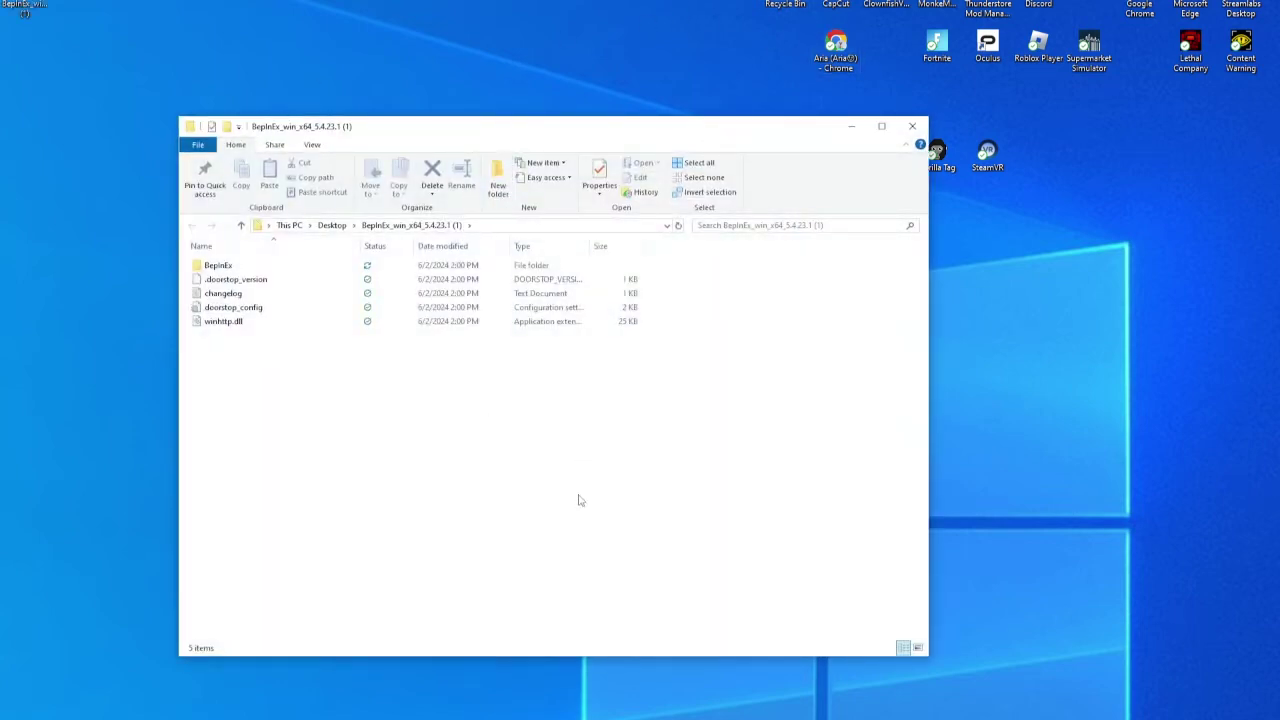
Step: Open the local files folder of Gorilla Tag from the Steam library, keeping the extracted BepInEx folder open
drag(745, 126, 768, 269)
double_click(631, 152)
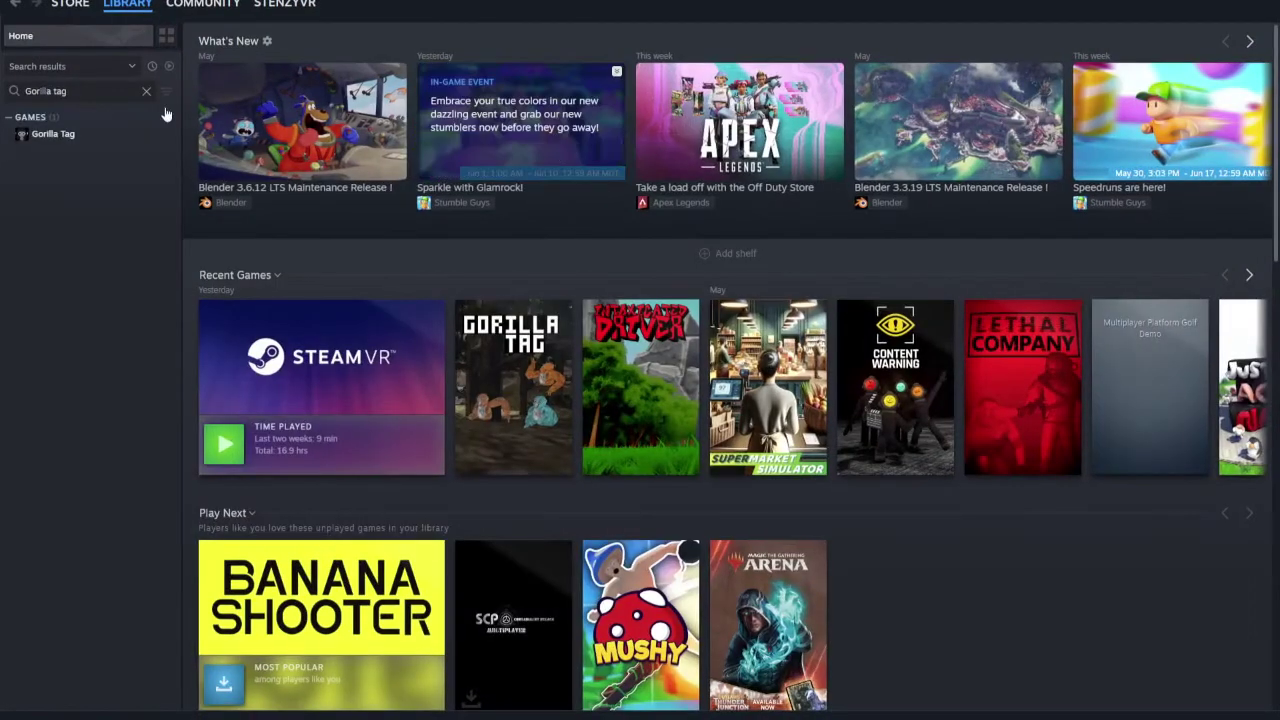
right_click(42, 143)
click(26, 146)
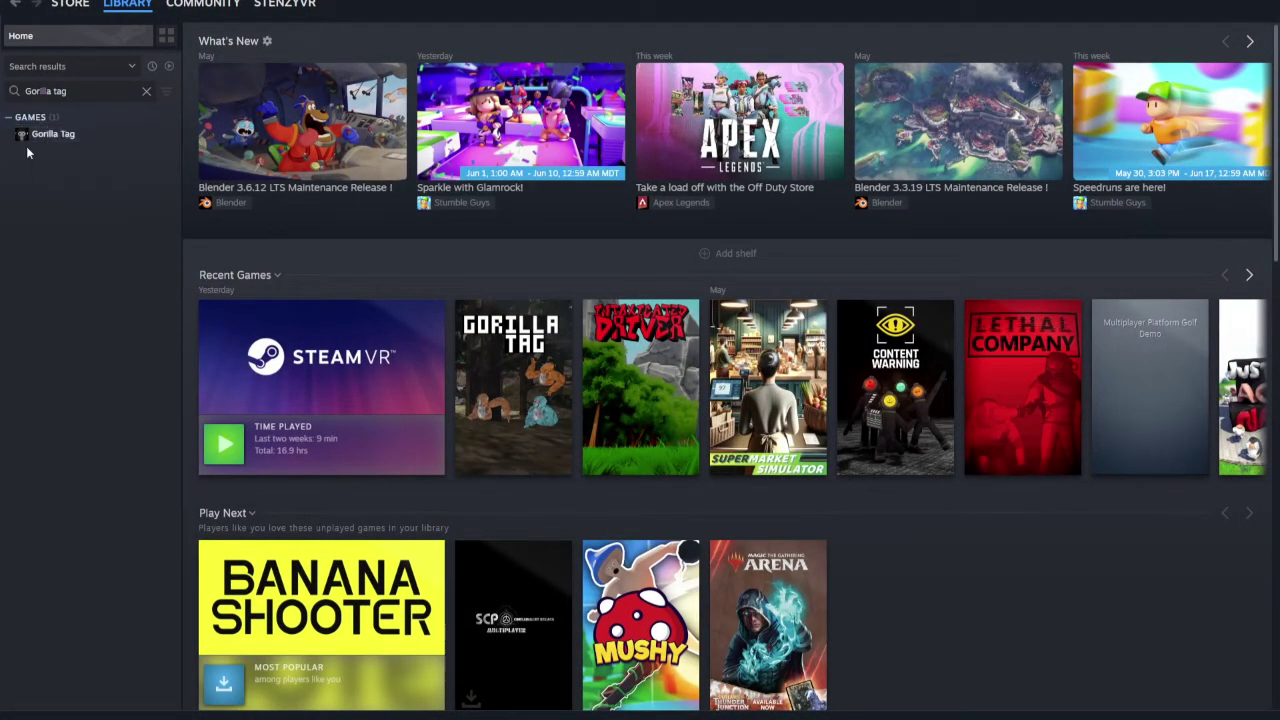
right_click(42, 140)
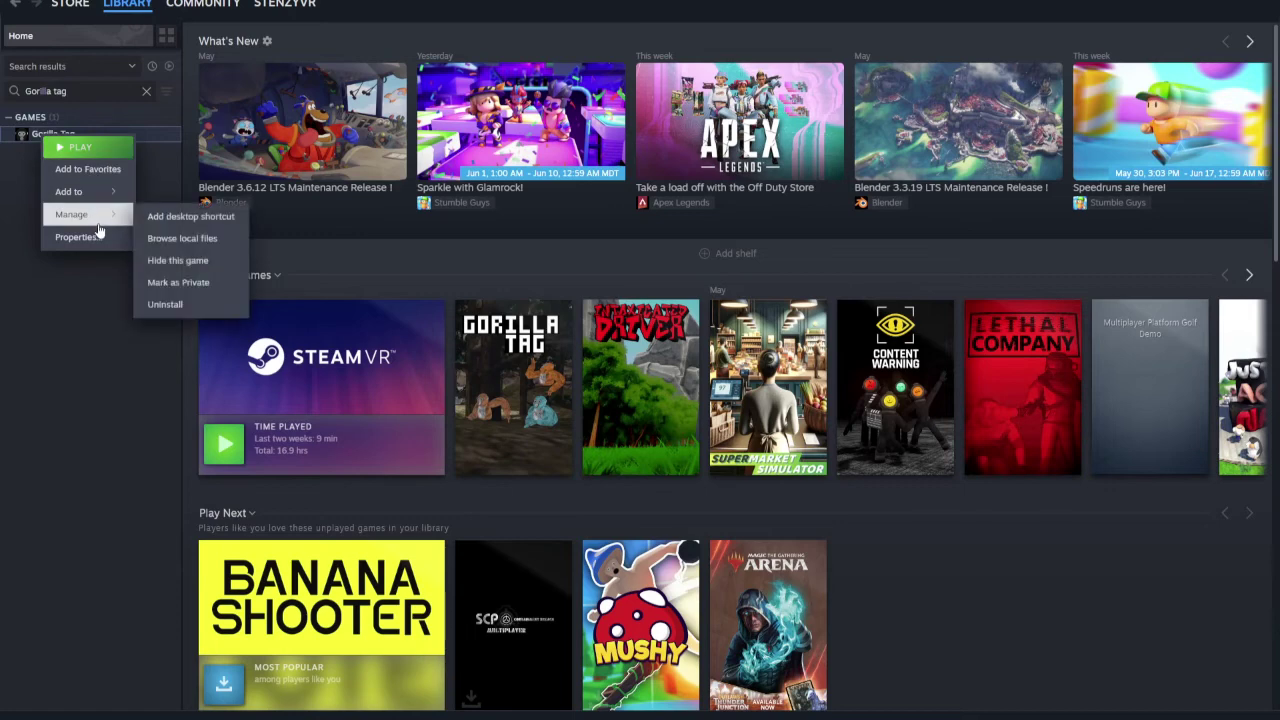
mouse_move(110, 214)
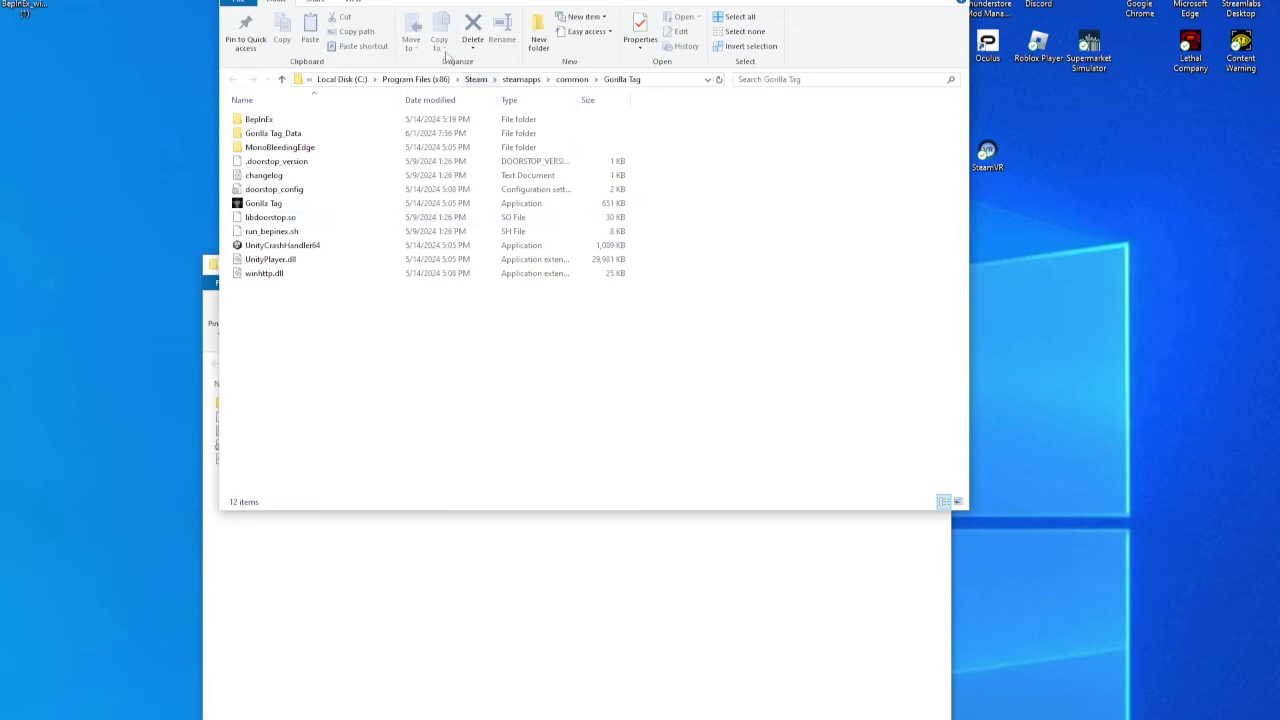
click(583, 16)
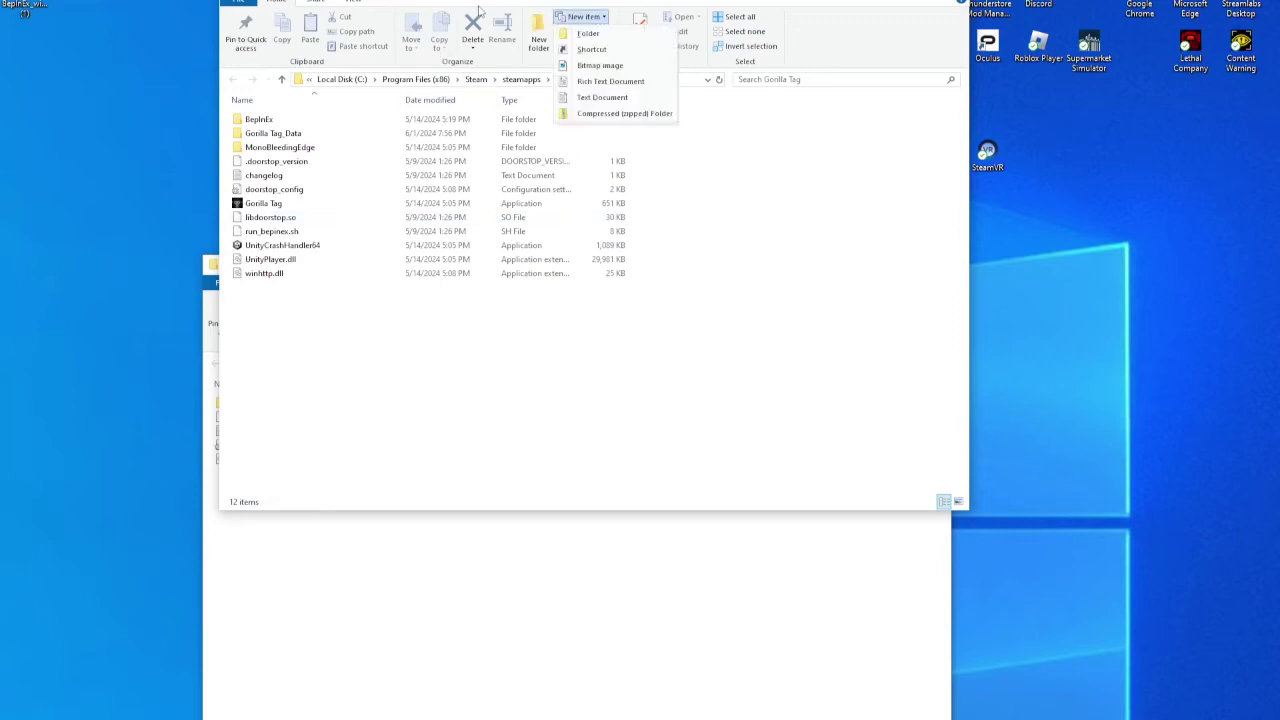
click(120, 197)
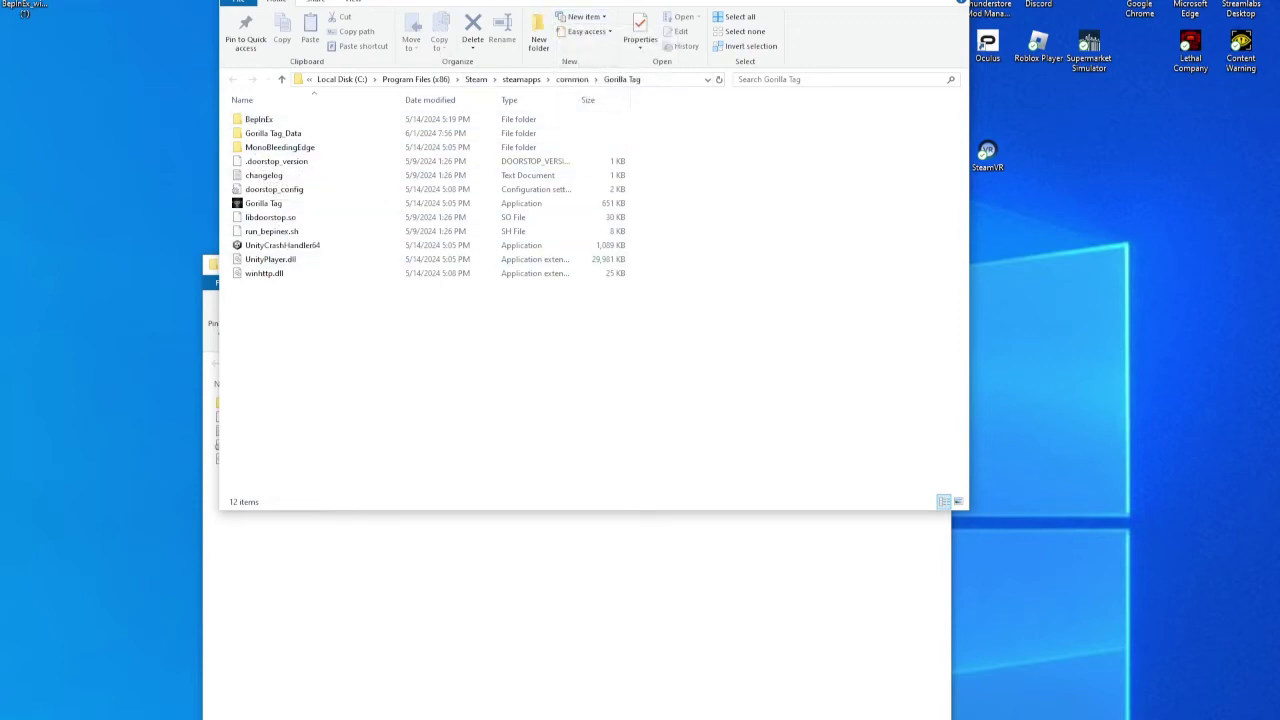
Step: Arrange the Gorilla Tag and BepInEx_win_x64_5.4.23.1 (1) folder windows side by side so both file lists are visible
drag(624, 4, 320, 153)
drag(801, 264, 1113, 123)
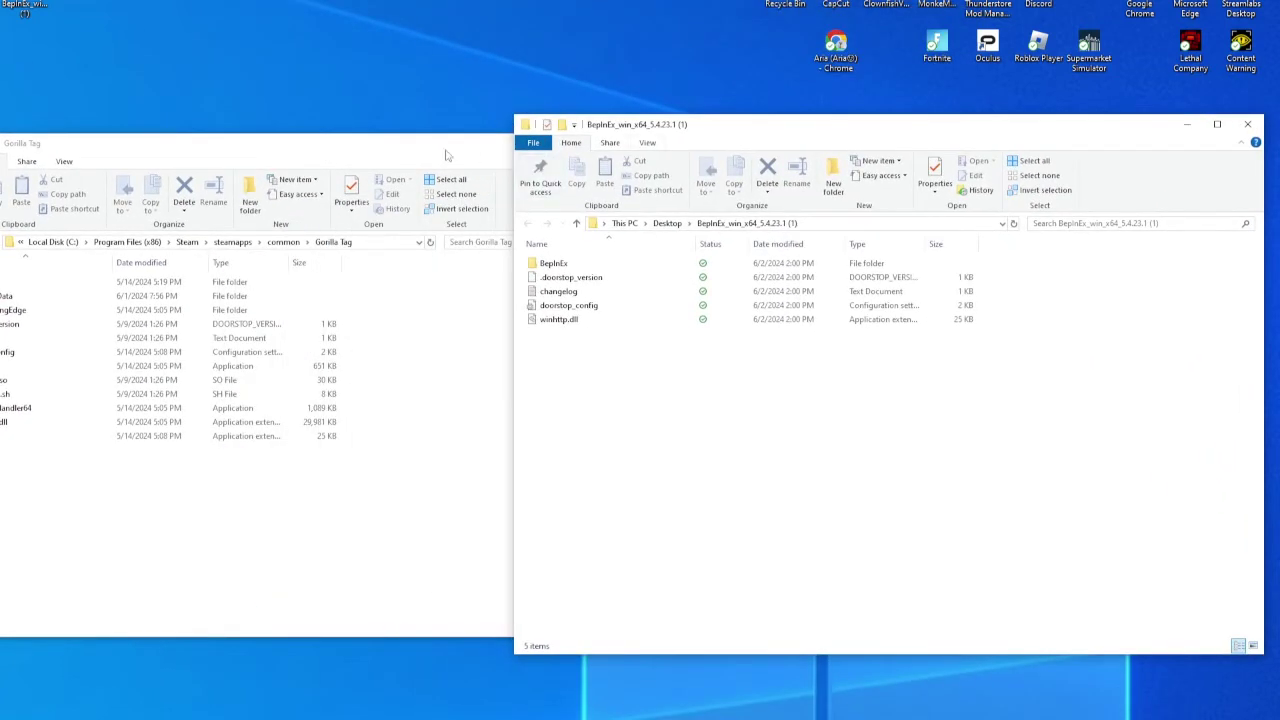
drag(414, 153, 458, 135)
drag(864, 139, 850, 157)
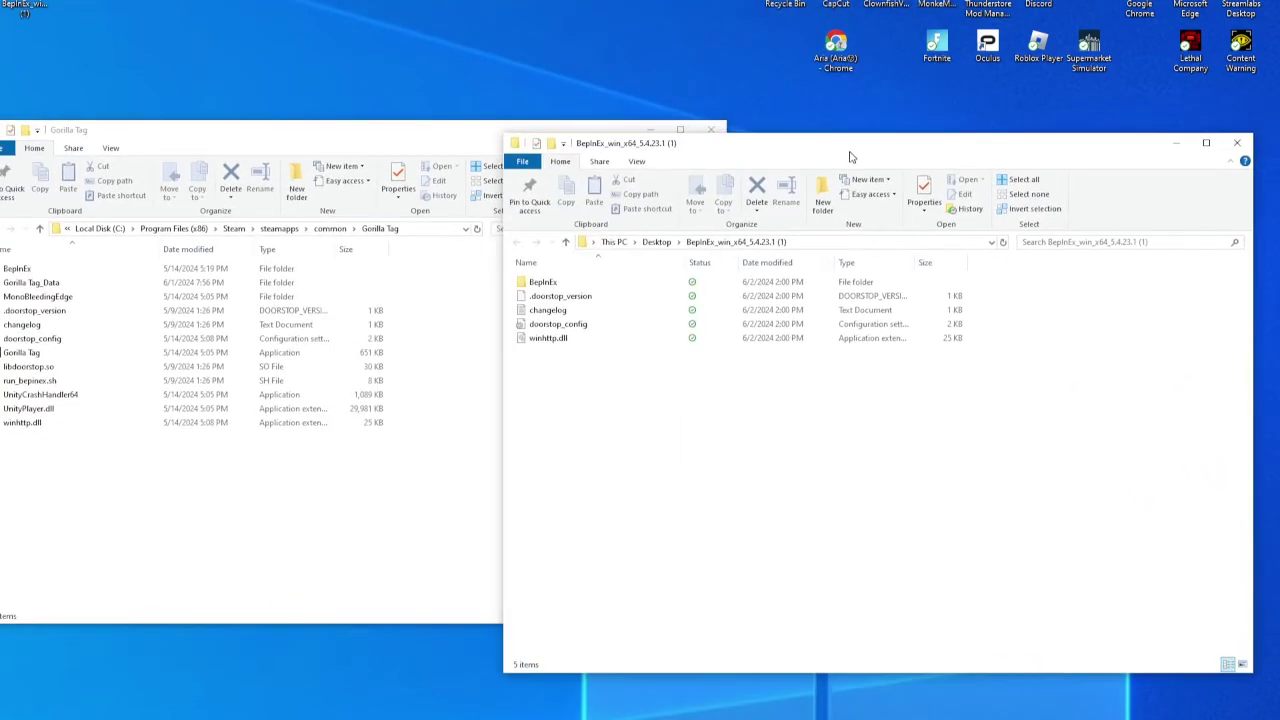
drag(424, 133, 457, 136)
click(895, 142)
drag(895, 157, 843, 160)
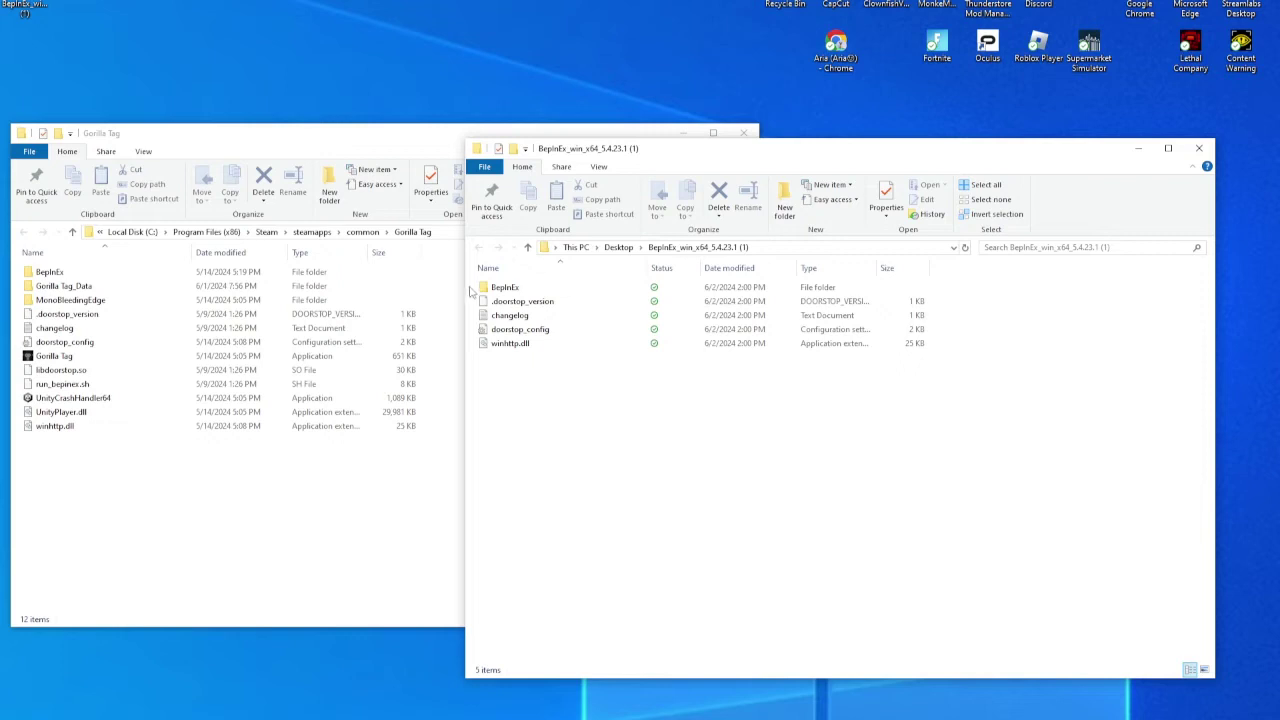
Step: Select all extracted items in the BepInEx_win_x64_5.4.23.1 (1) folder, clear the selection and close that folder window
drag(470, 290, 517, 363)
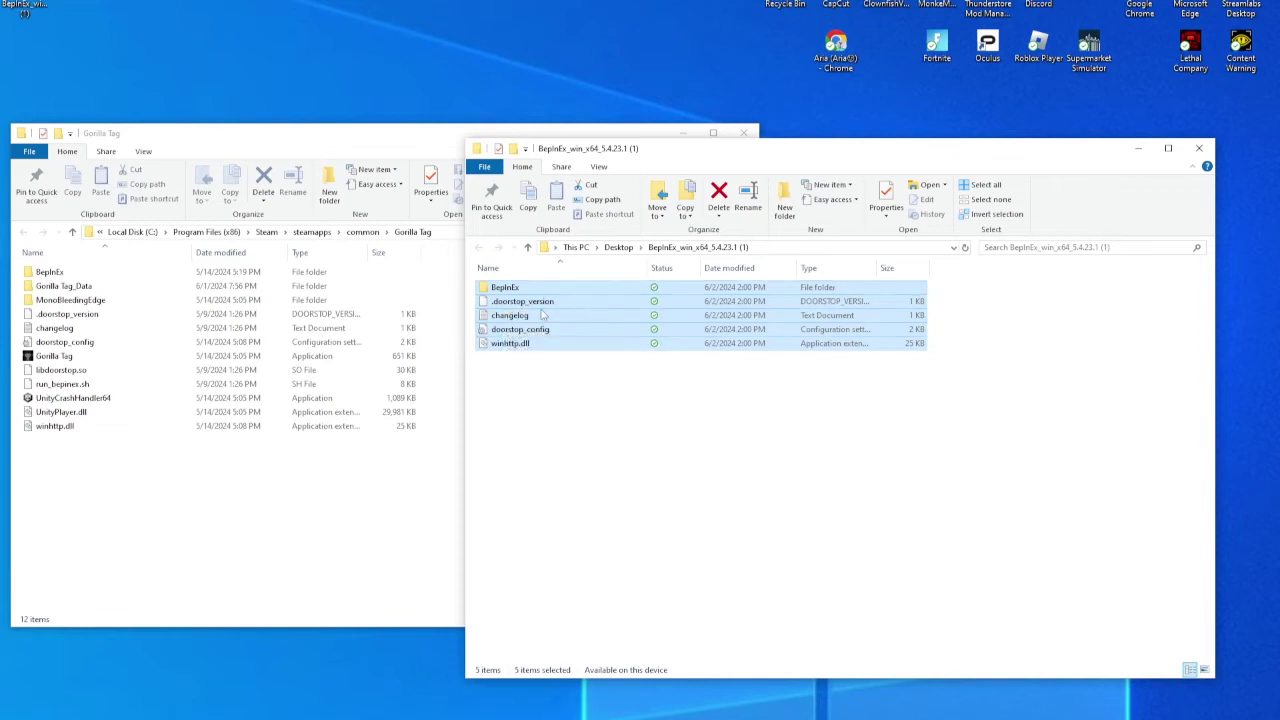
drag(507, 318, 598, 333)
drag(640, 309, 762, 345)
click(881, 432)
click(1199, 148)
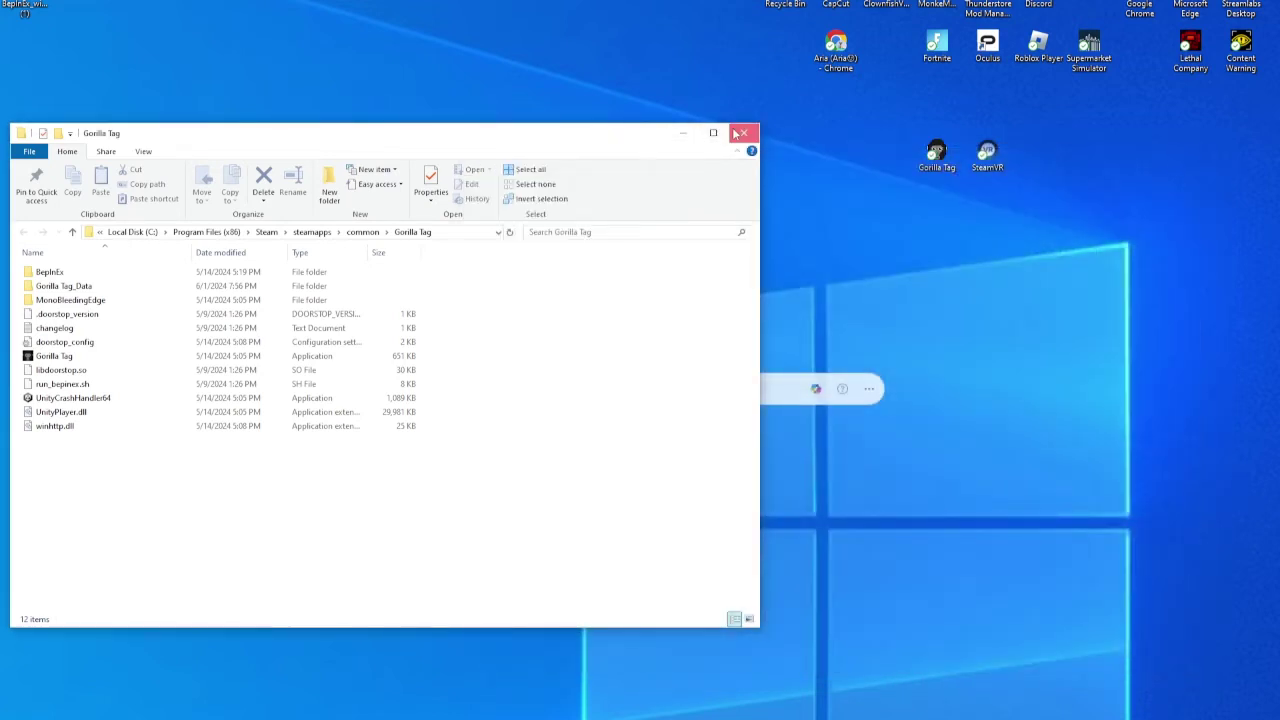
Step: Minimize the Gorilla Tag folder and delete the BepInEx_win_x64_5.4.23.1 (1) archive from the desktop
click(682, 133)
click(530, 265)
right_click(530, 266)
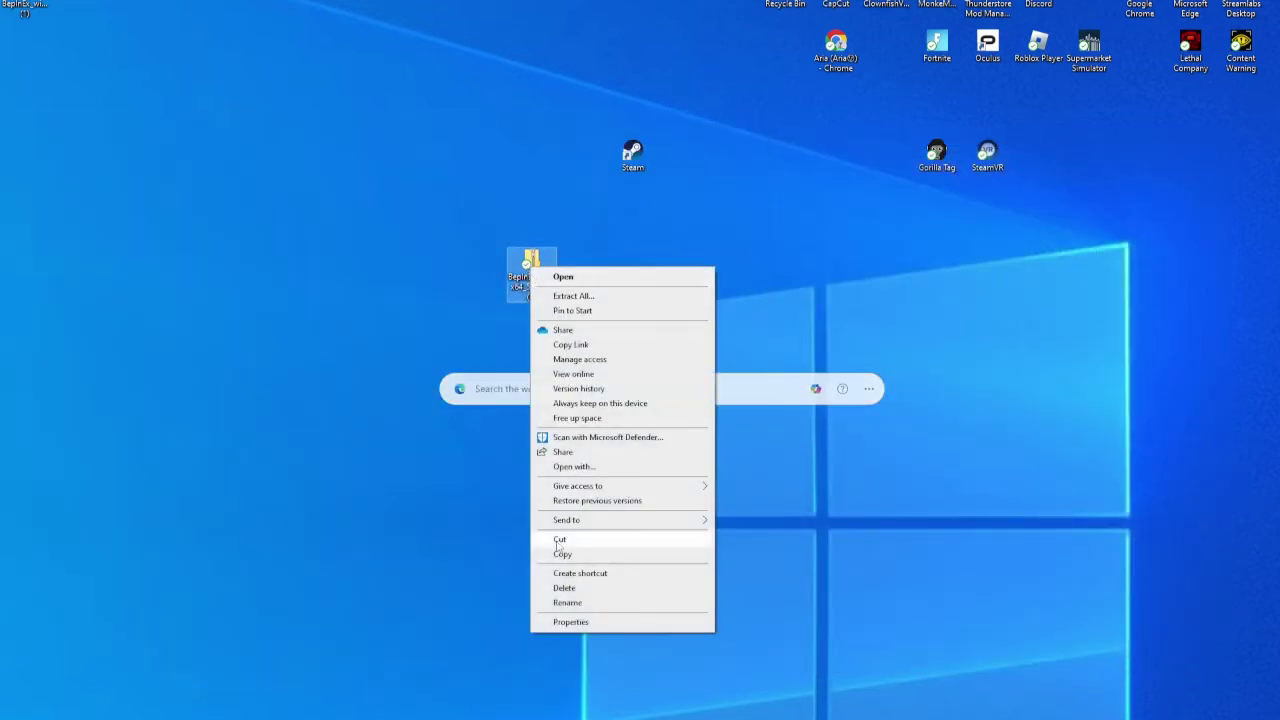
click(566, 590)
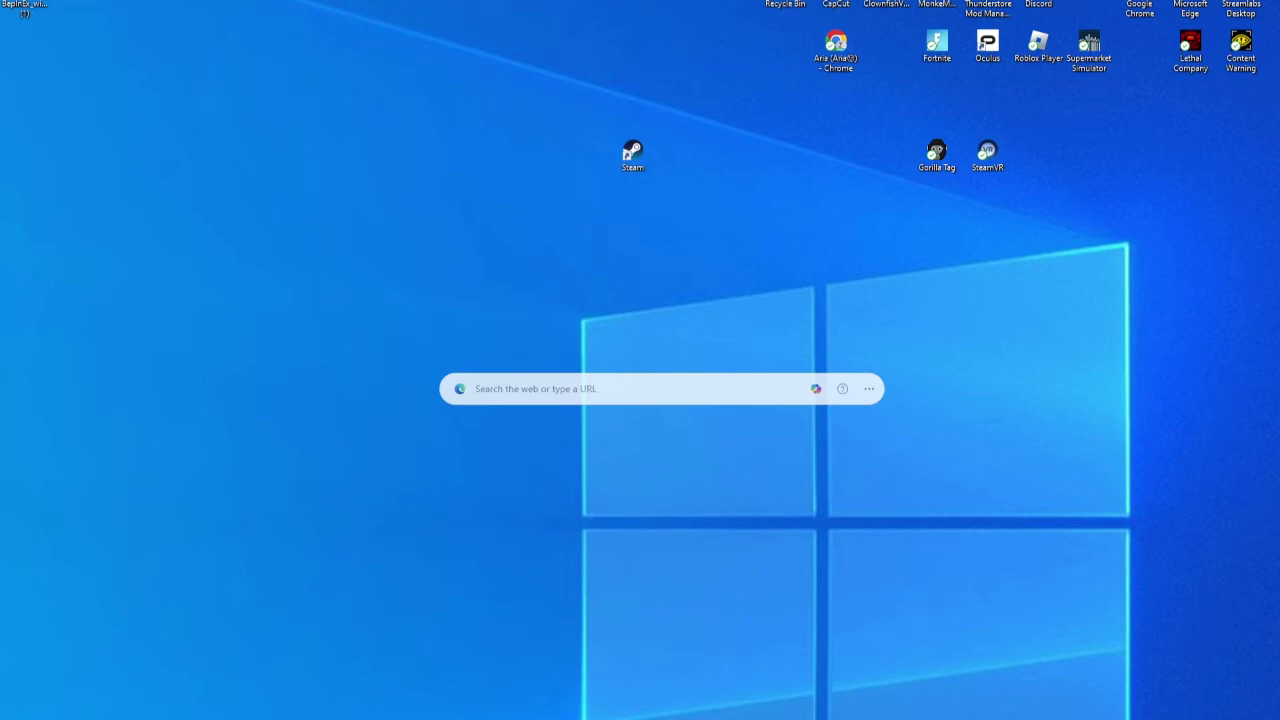
Step: Switch to Discord and download Bark-1.5.1_3.dll from the bark-mod-download channel, continuing past the download warning
click(532, 664)
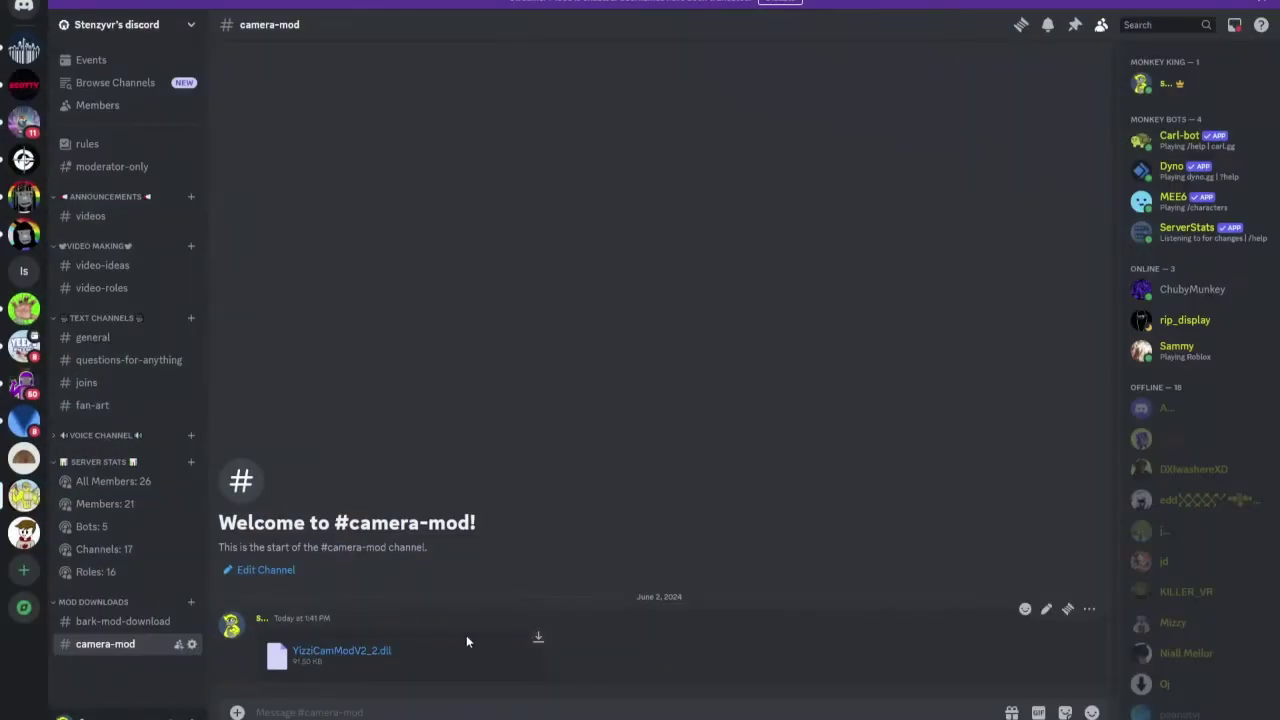
click(124, 622)
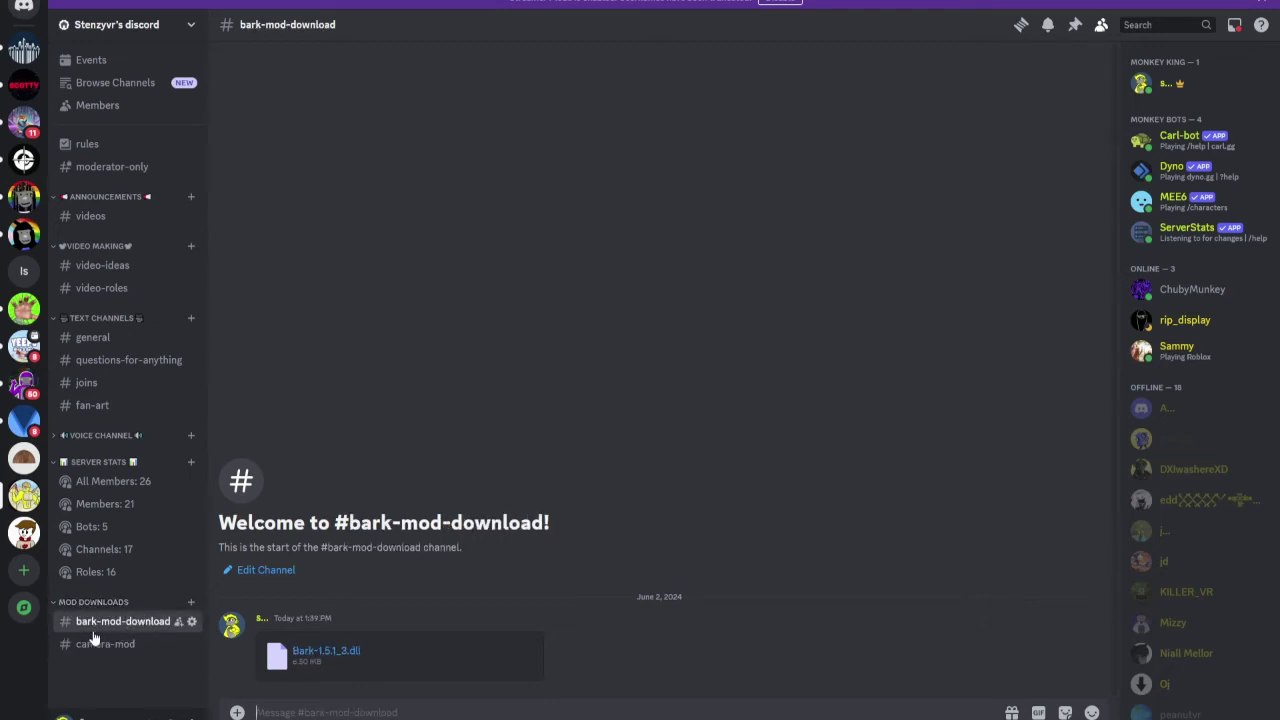
click(306, 652)
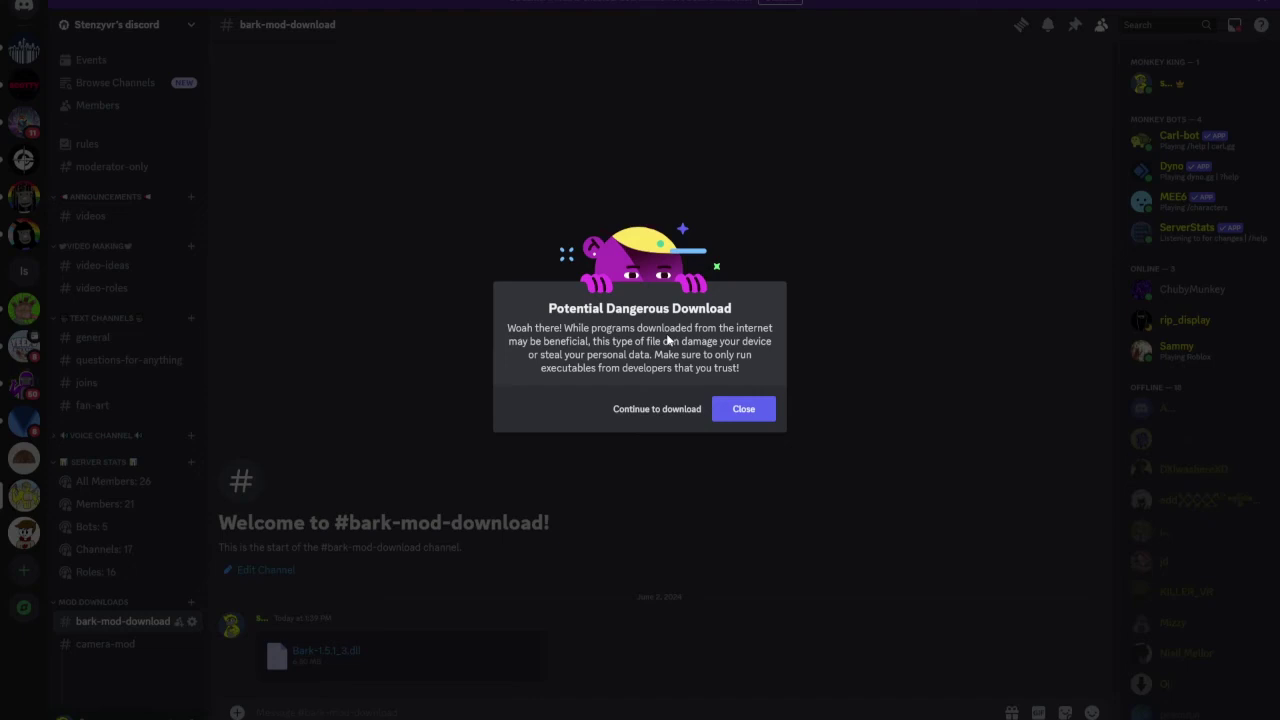
click(686, 411)
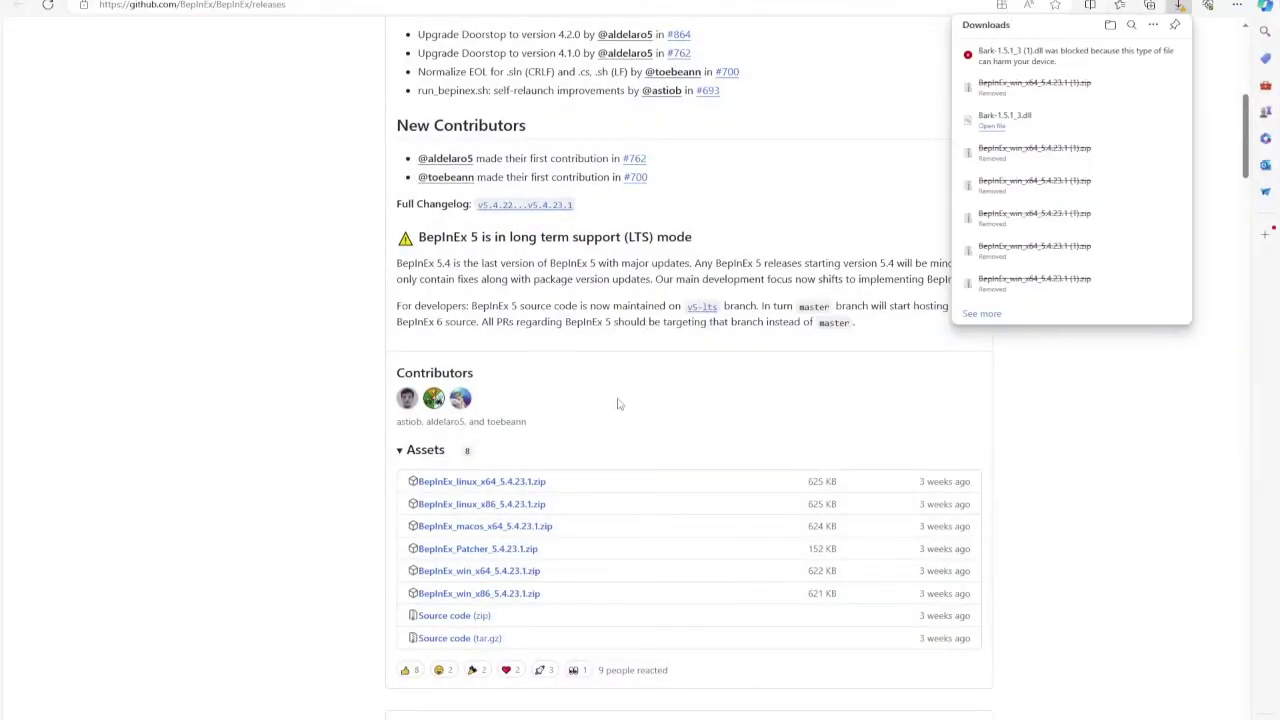
Step: Keep the blocked Bark-1.5.1_3 (1).dll download in the browser and bring up the Gorilla Tag folder
mouse_move(1025, 46)
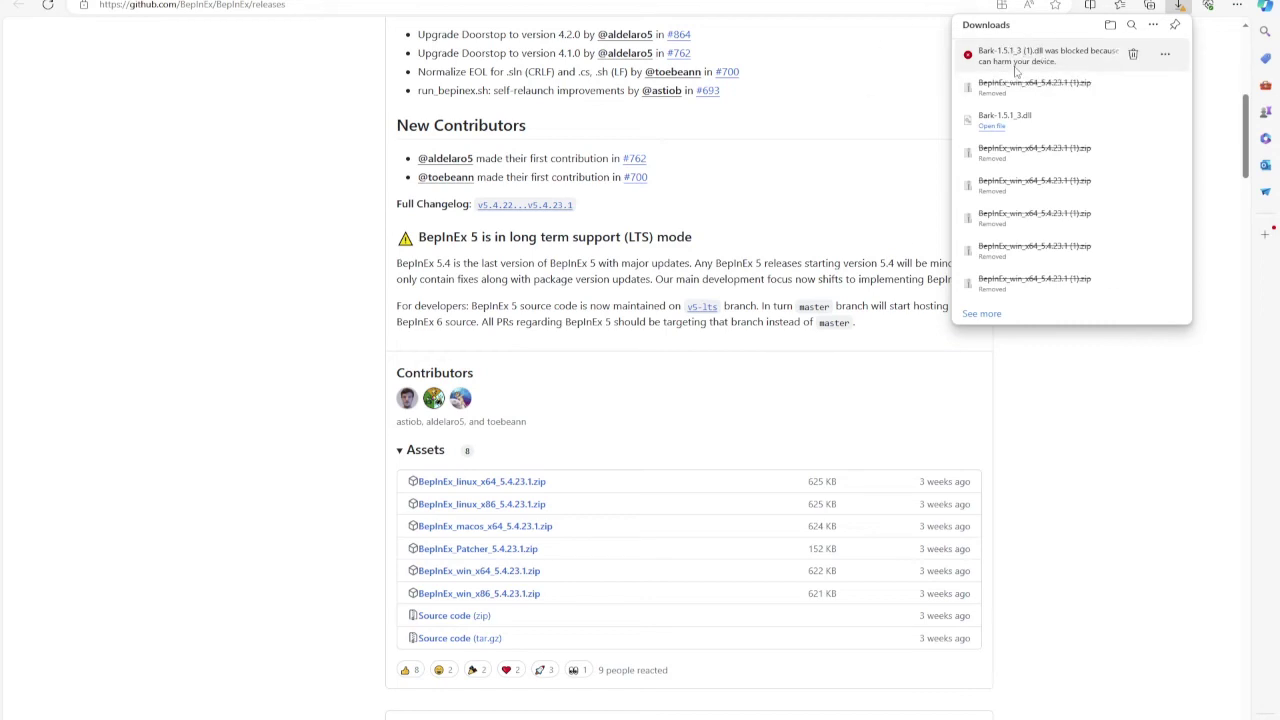
click(1166, 56)
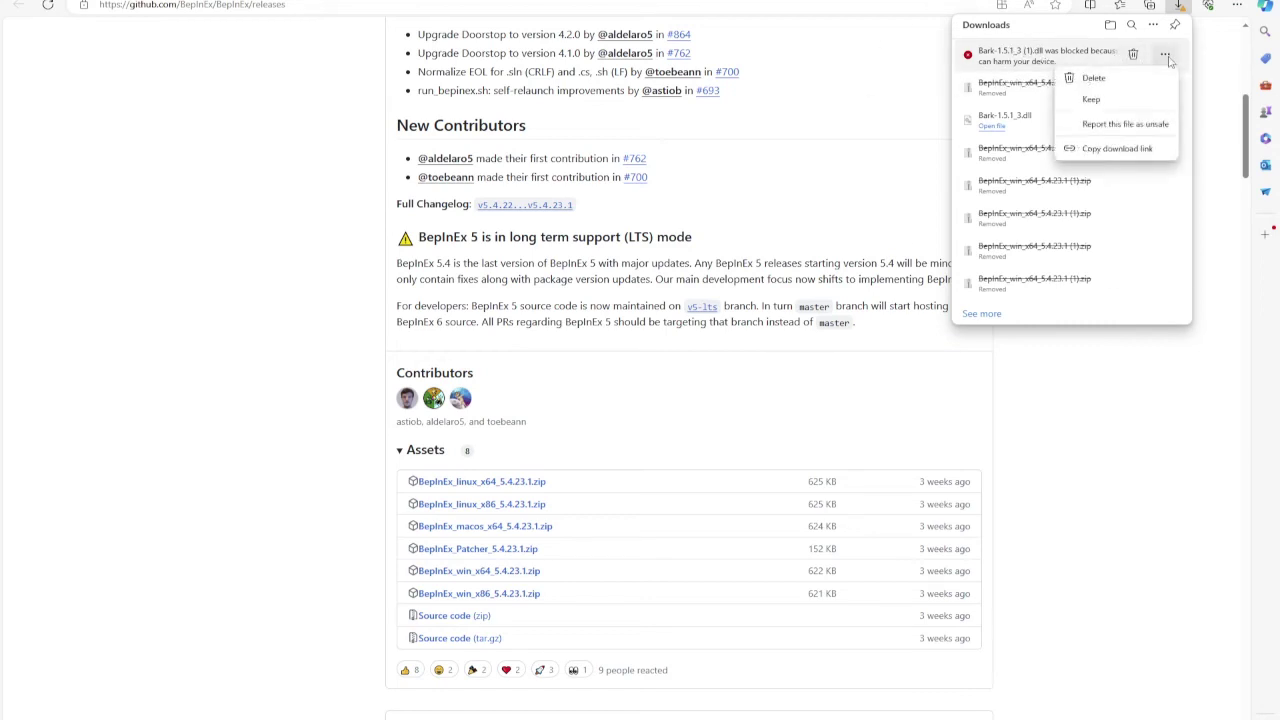
click(1109, 104)
drag(1033, 57, 1174, 552)
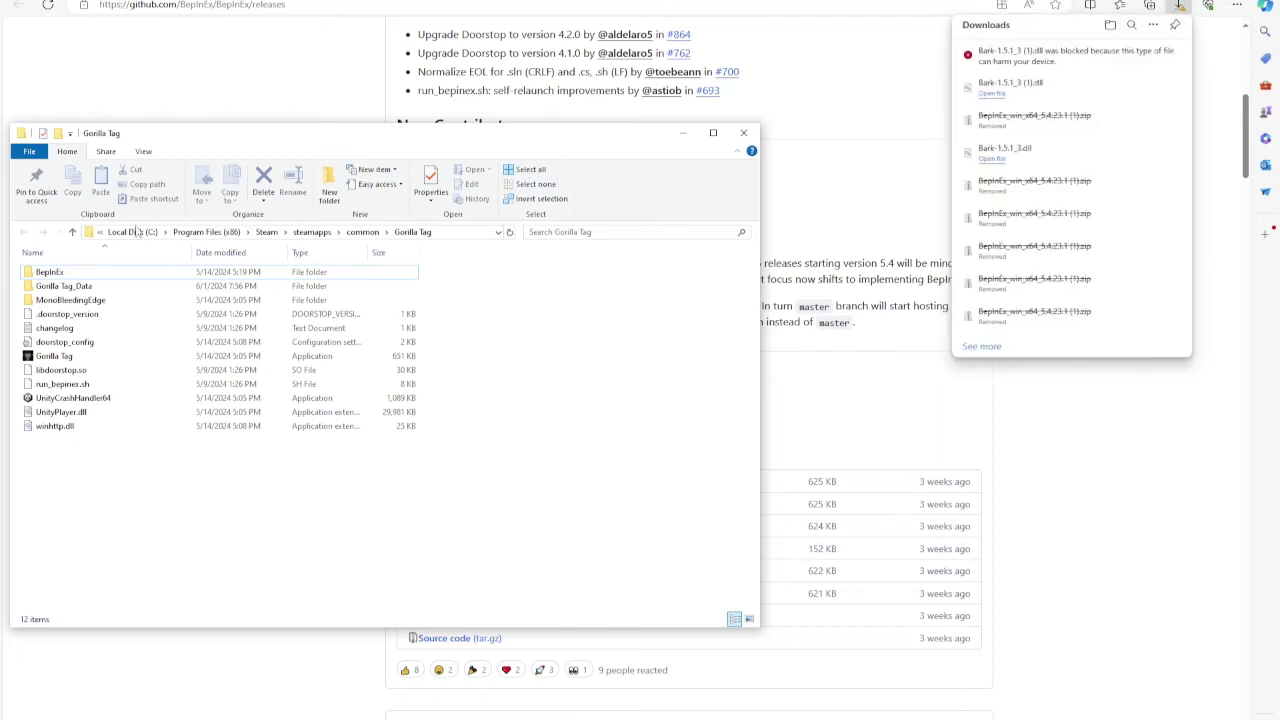
Step: Open the plugins folder inside the BepInEx folder of the Gorilla Tag installation
click(72, 273)
double_click(73, 275)
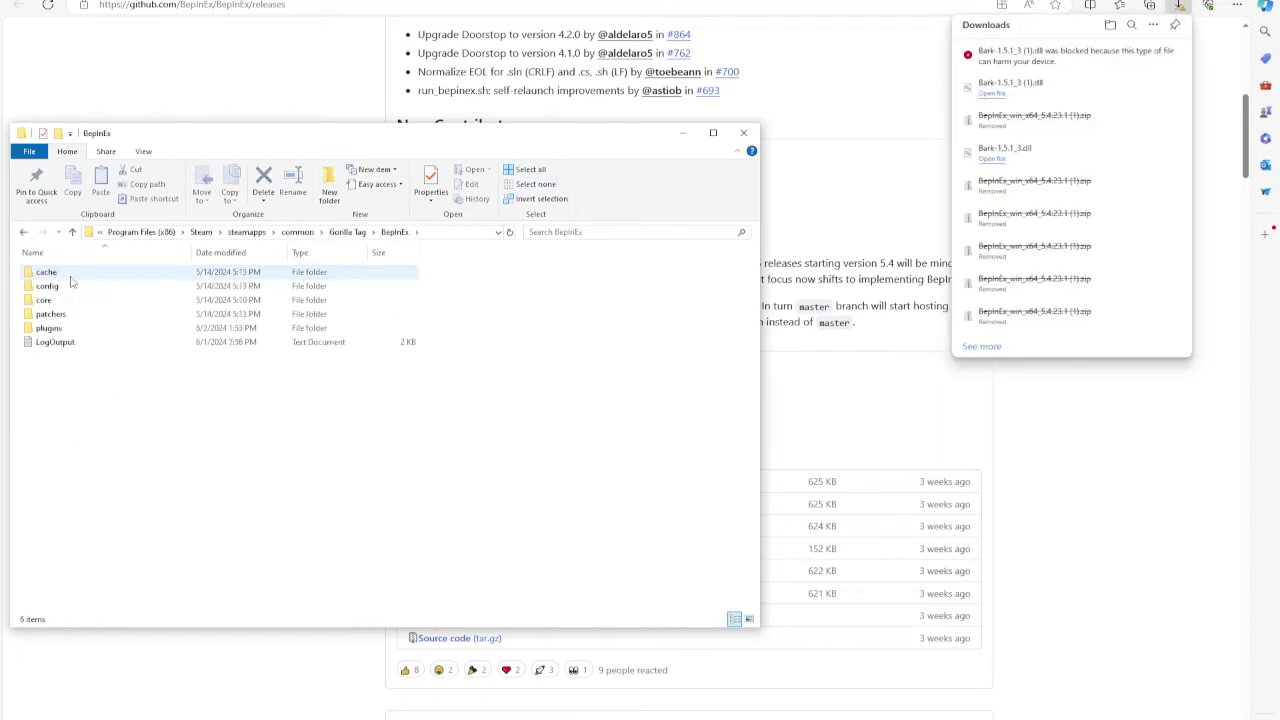
click(60, 328)
double_click(62, 328)
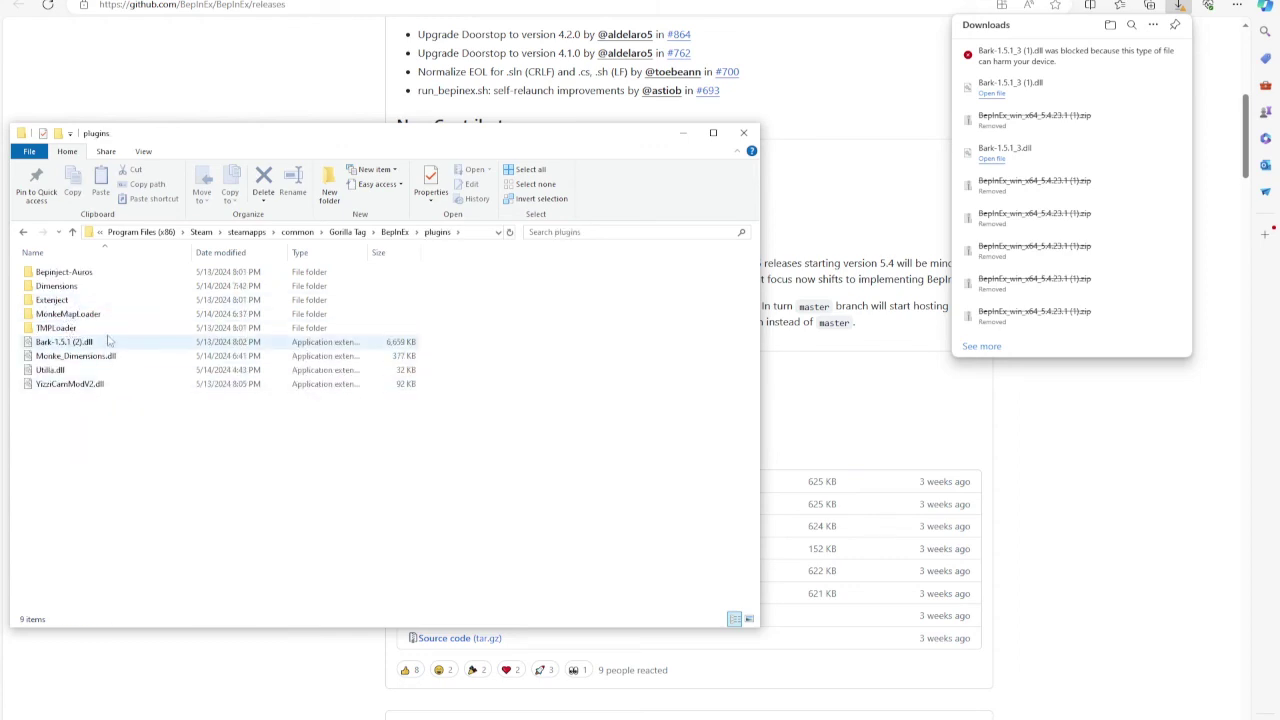
Step: Place the downloaded Bark-1.5.1_3 (1).dll in the BepInEx plugins folder and reopen that folder
click(952, 132)
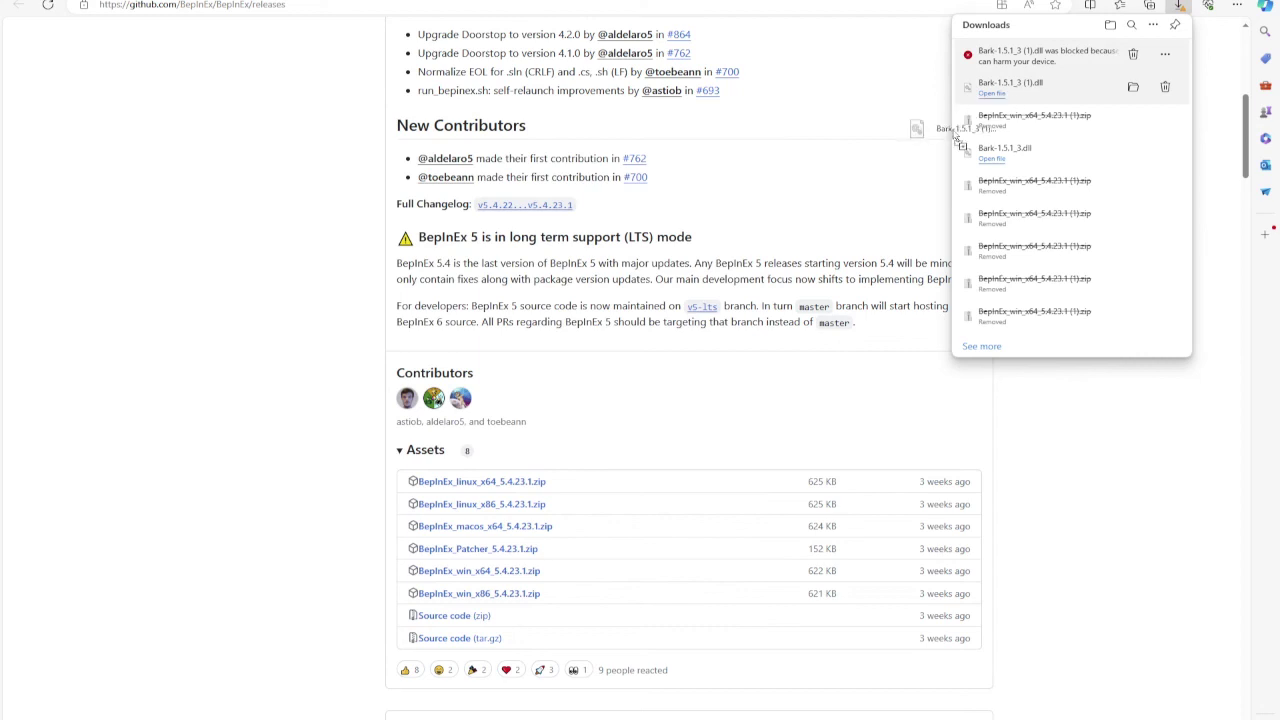
scroll(558, 580, down, 1)
mouse_move(337, 716)
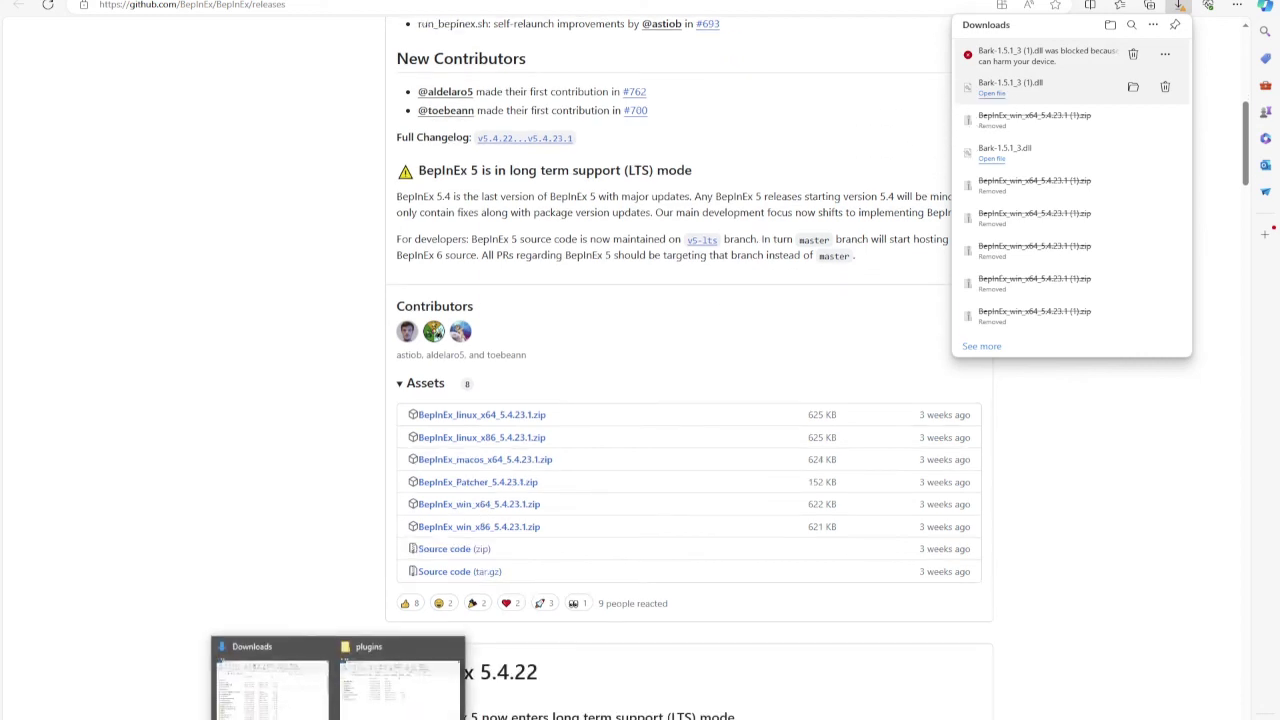
drag(390, 700, 84, 362)
key(BackSpace)
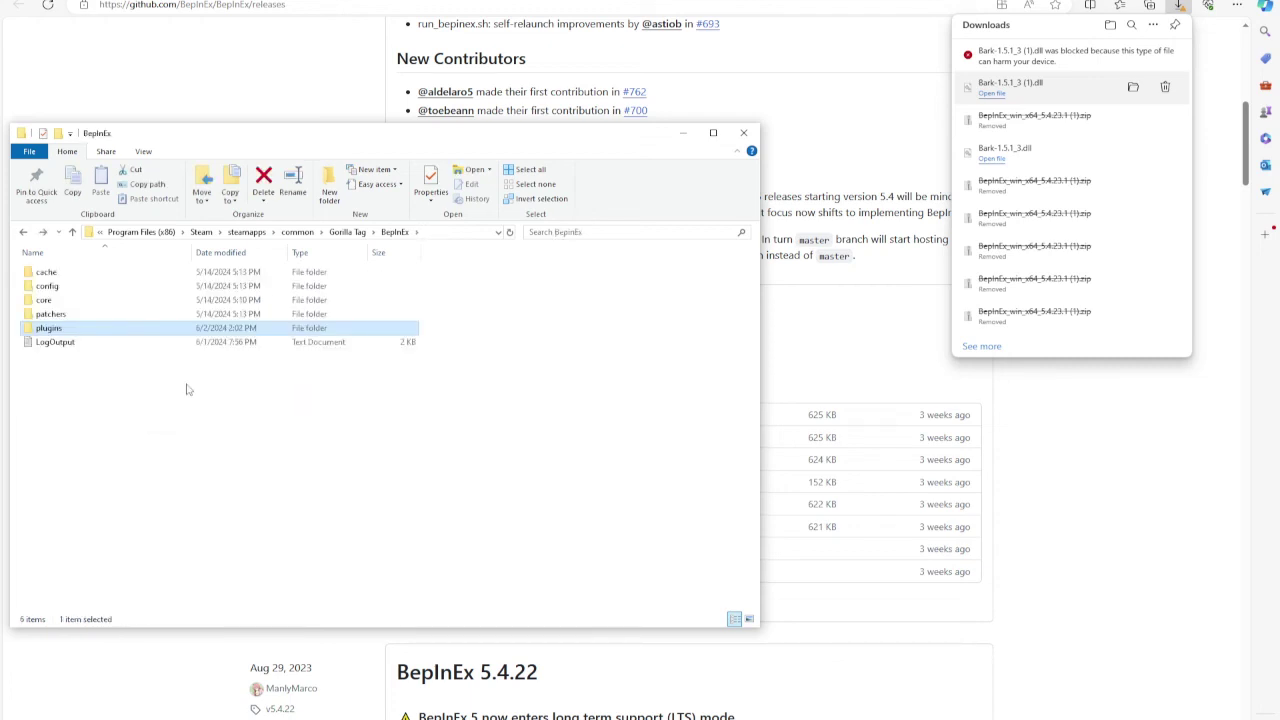
double_click(104, 329)
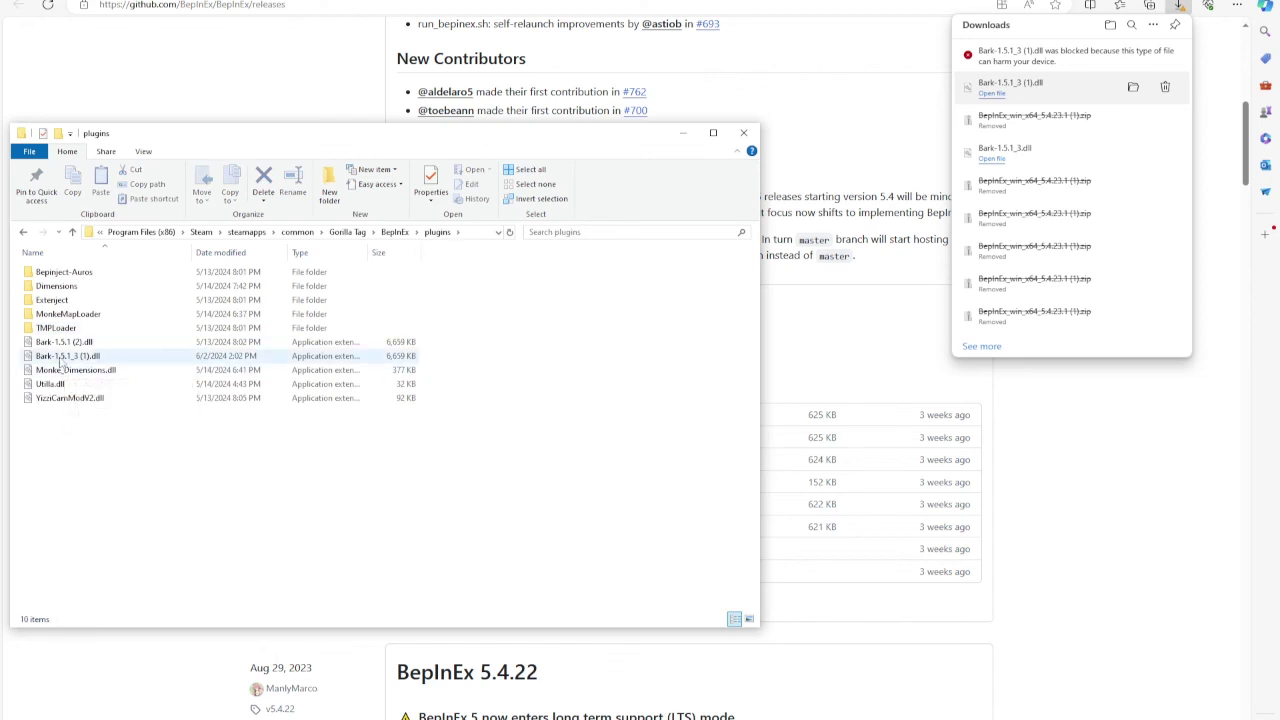
Step: Delete Bark-1.5.1_3 (1).dll from the plugins folder
mouse_move(62, 365)
mouse_down()
mouse_move(98, 448)
mouse_move(90, 428)
mouse_move(480, 334)
mouse_move(64, 376)
mouse_move(60, 356)
mouse_up()
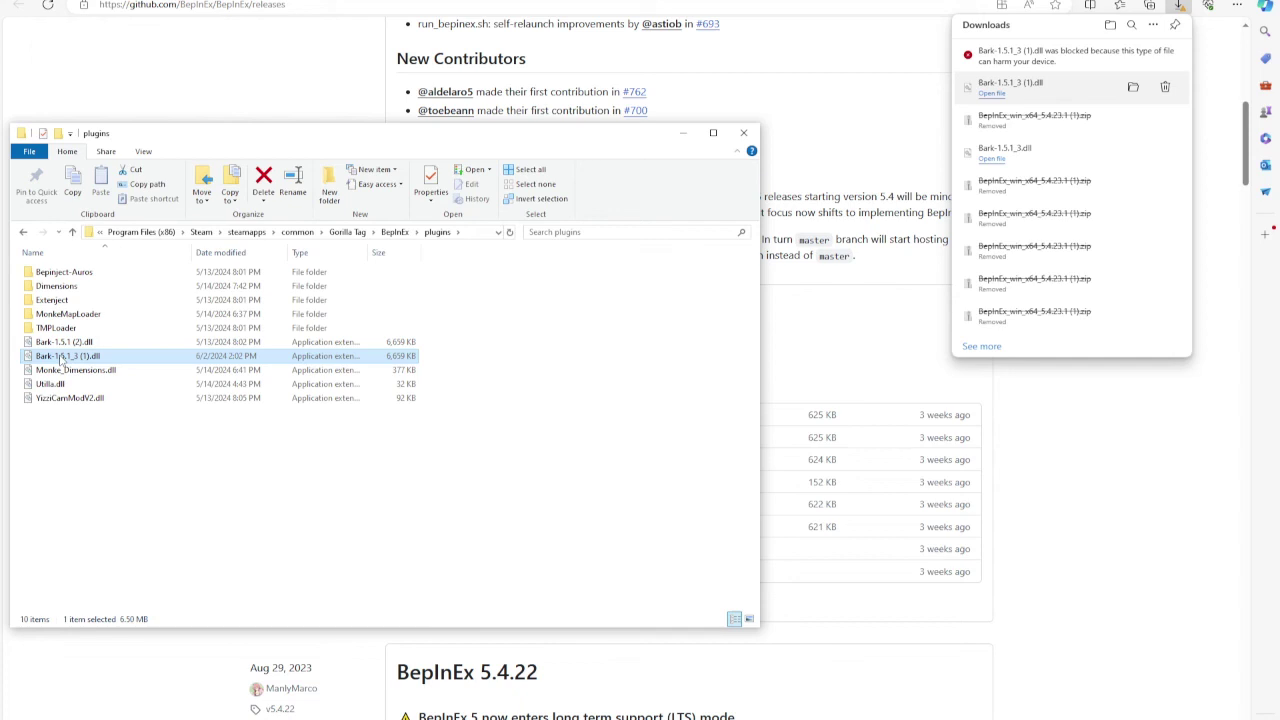
right_click(62, 358)
click(100, 507)
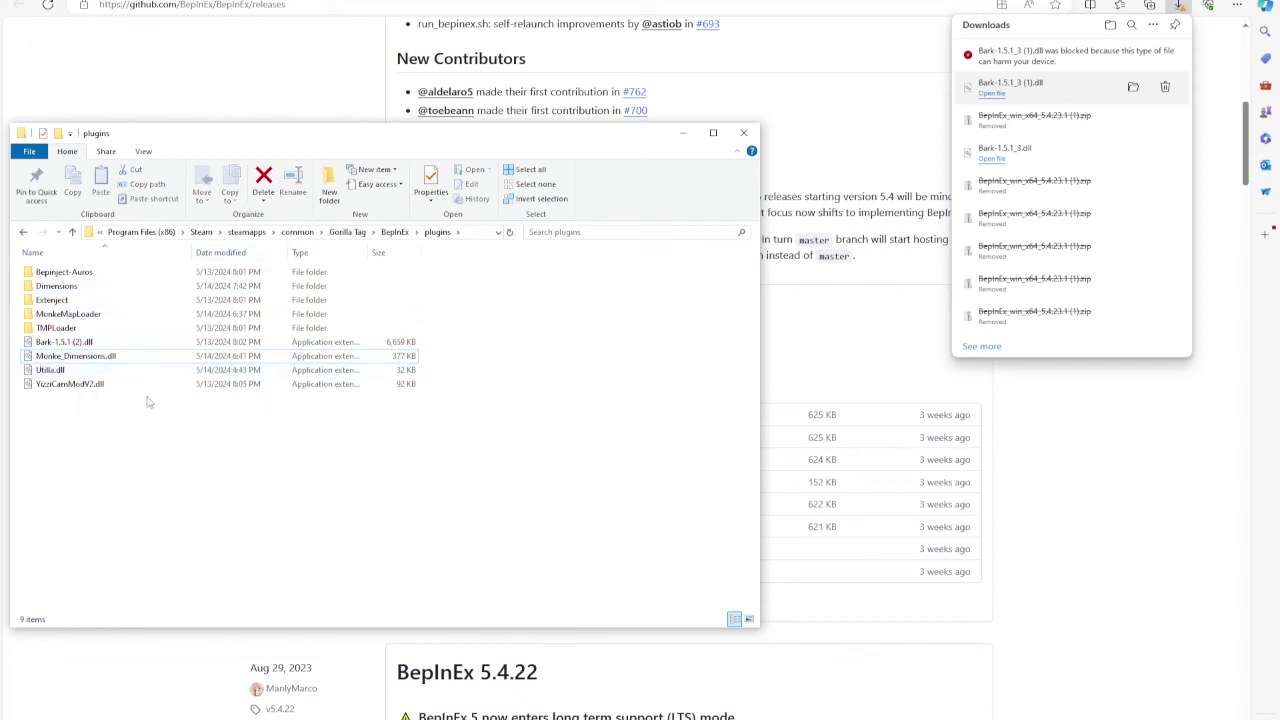
Step: Return to Discord, minimize the plugins folder window and open the camera-mod channel
click(1221, 69)
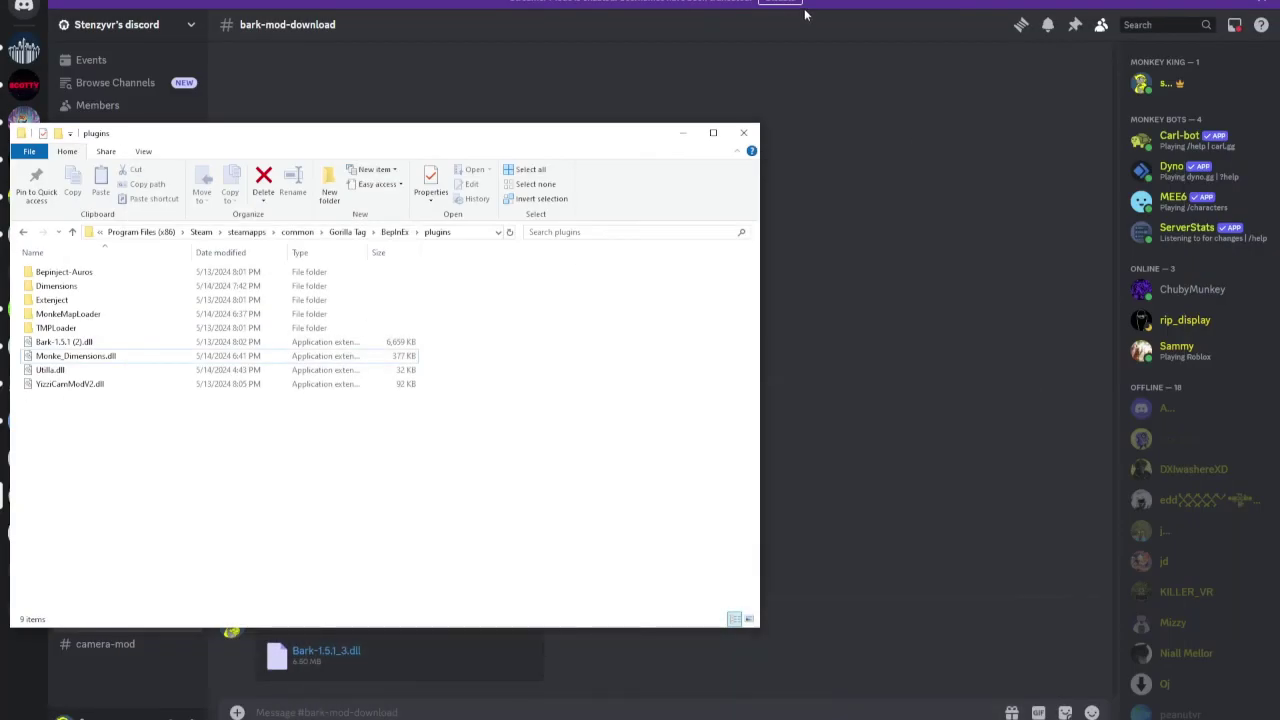
click(683, 132)
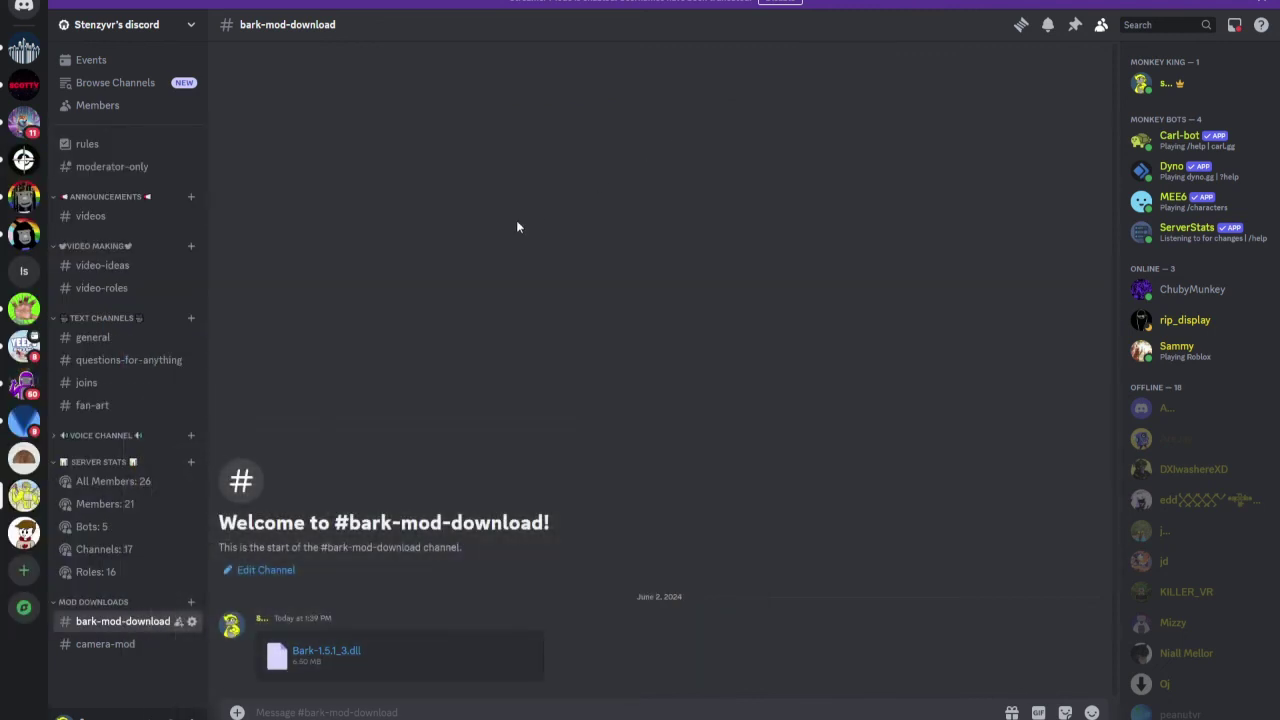
click(127, 648)
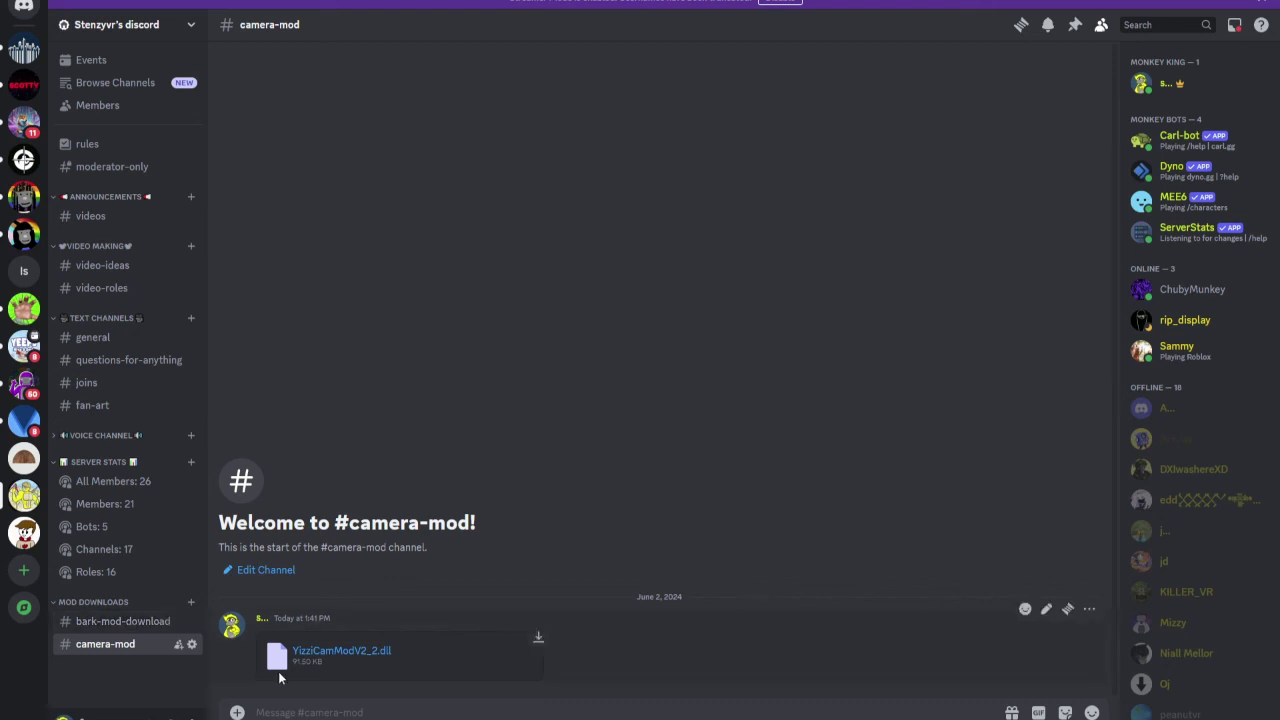